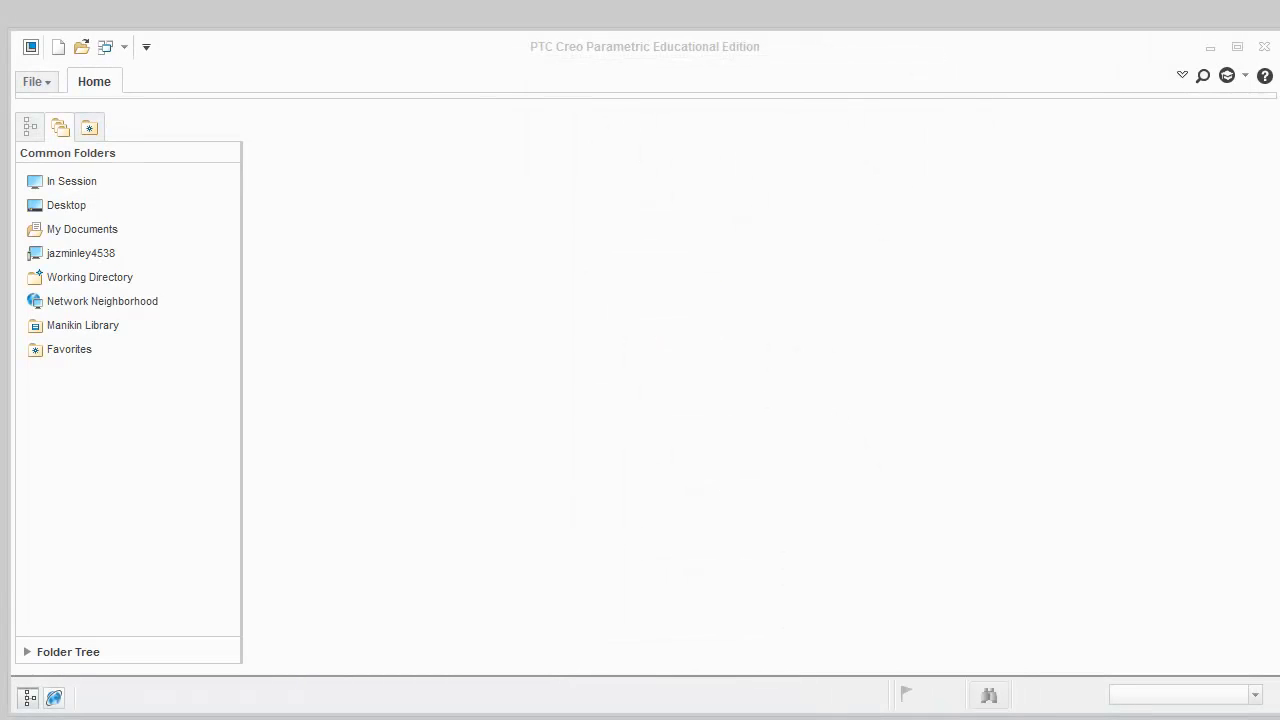
Set the working directory to the assembly folder on Removable Drive (E:)
click(94, 82)
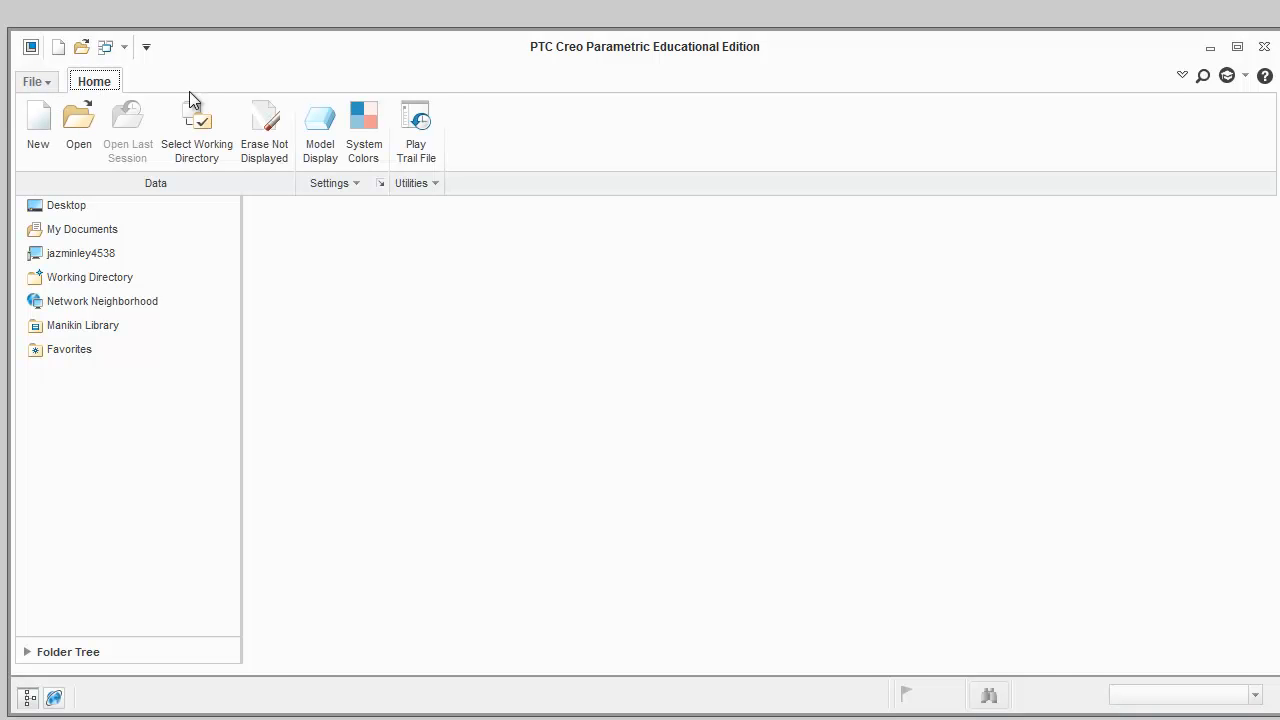
click(222, 118)
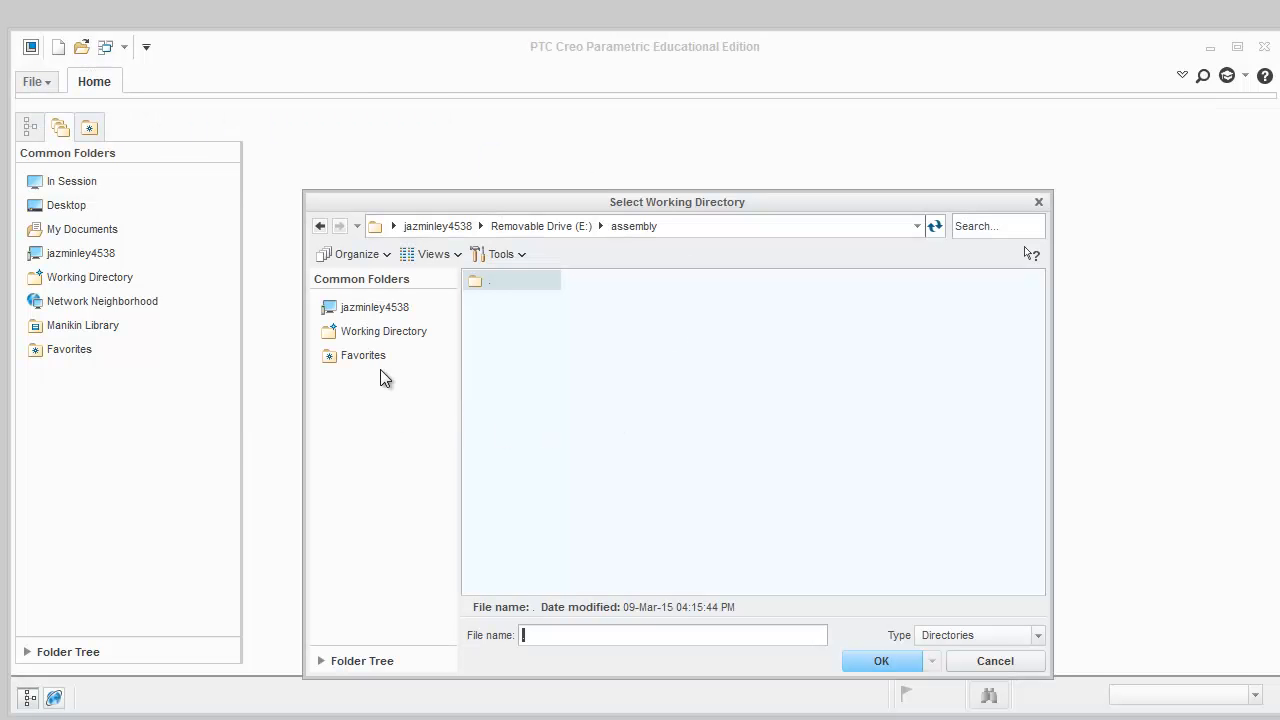
click(396, 310)
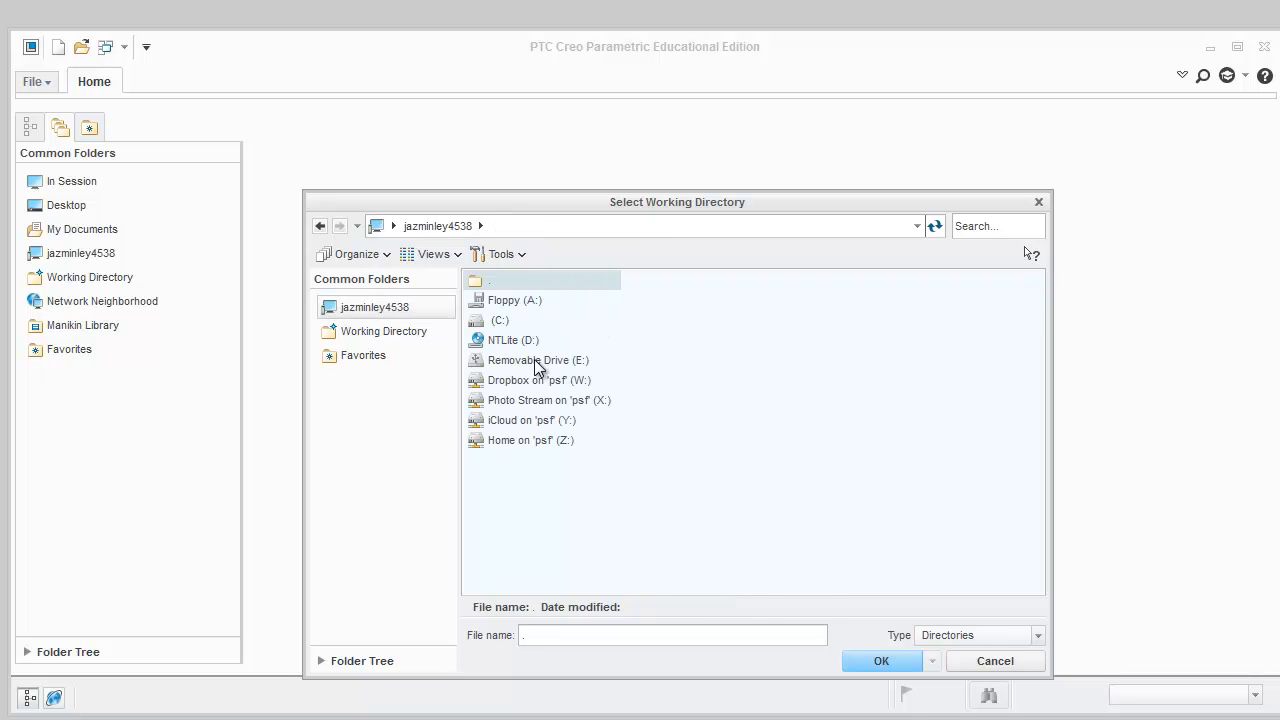
double_click(537, 362)
click(497, 388)
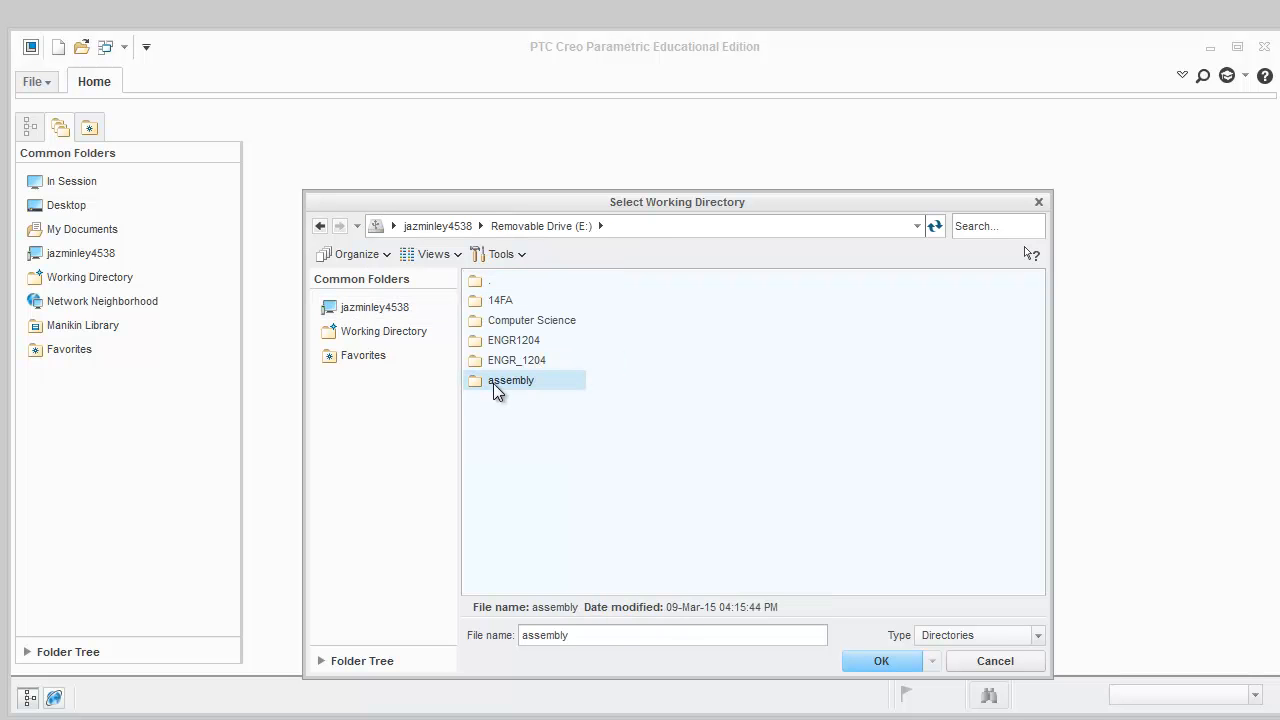
click(881, 661)
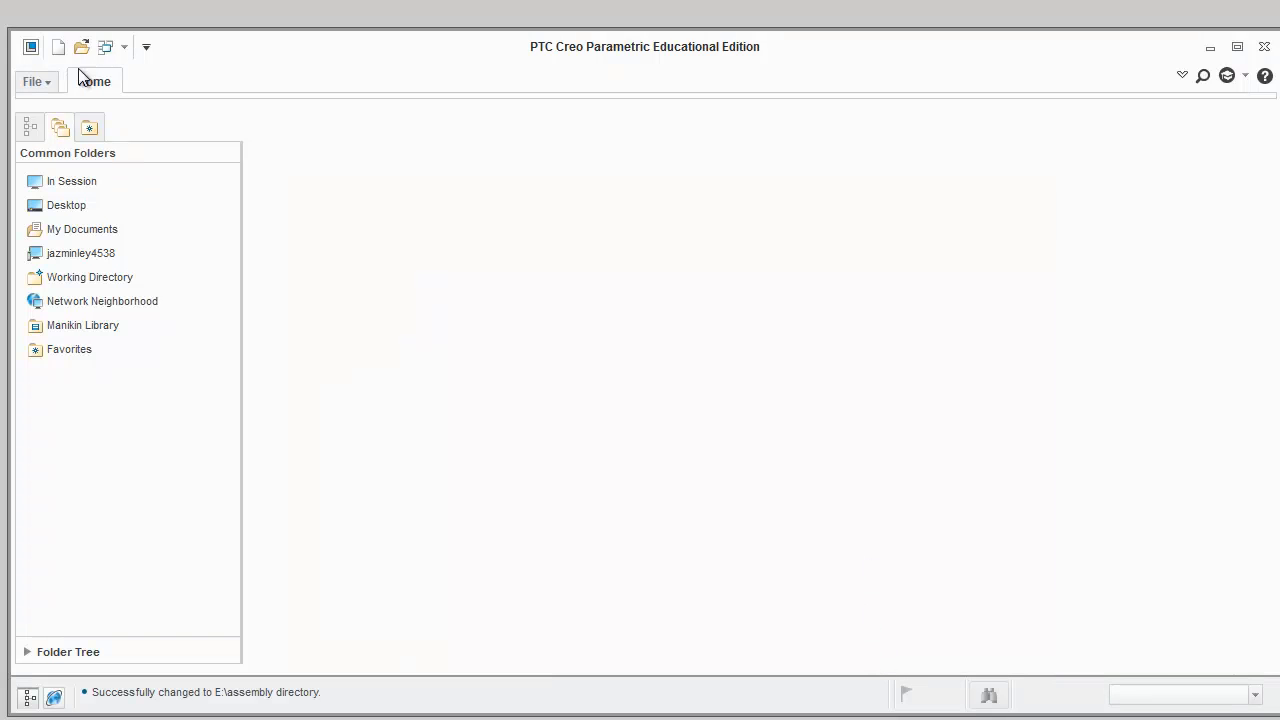
Create a new part named bolt
click(43, 84)
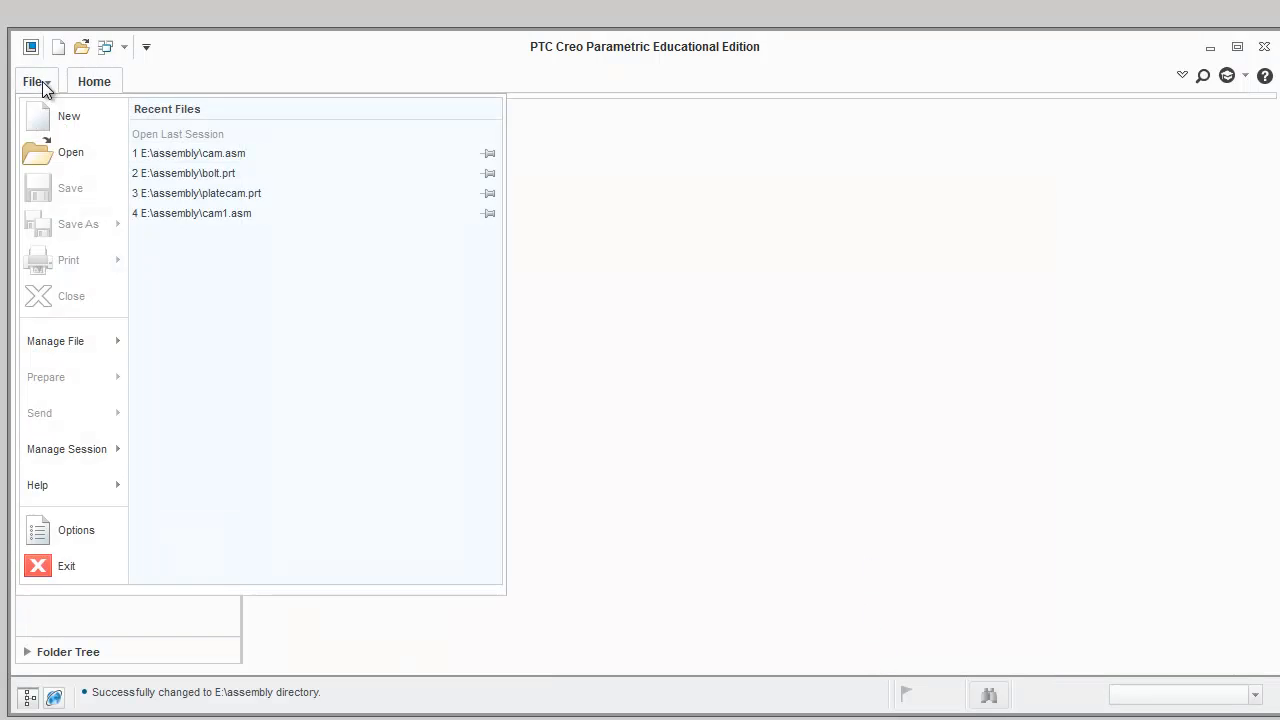
click(79, 126)
text(bolt)
key(Return)
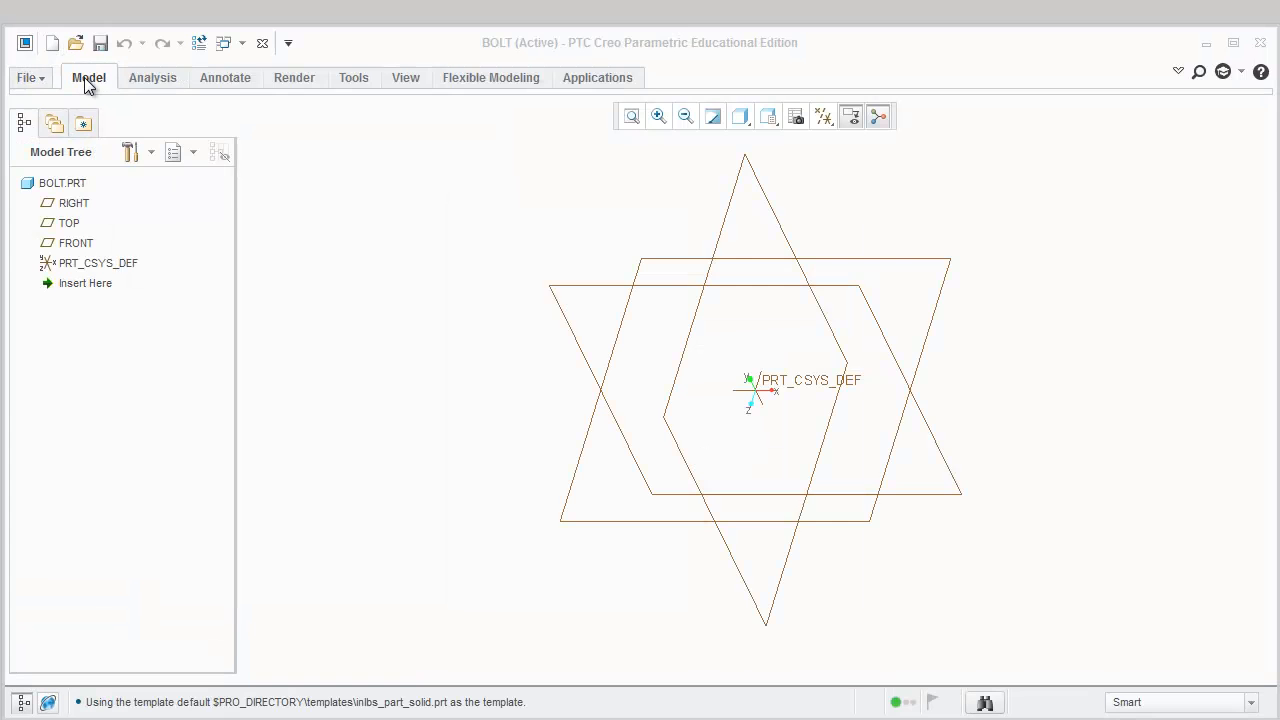
Start an Extrude on the TOP plane and sketch a circle about 306 in diameter centred on the origin
click(533, 125)
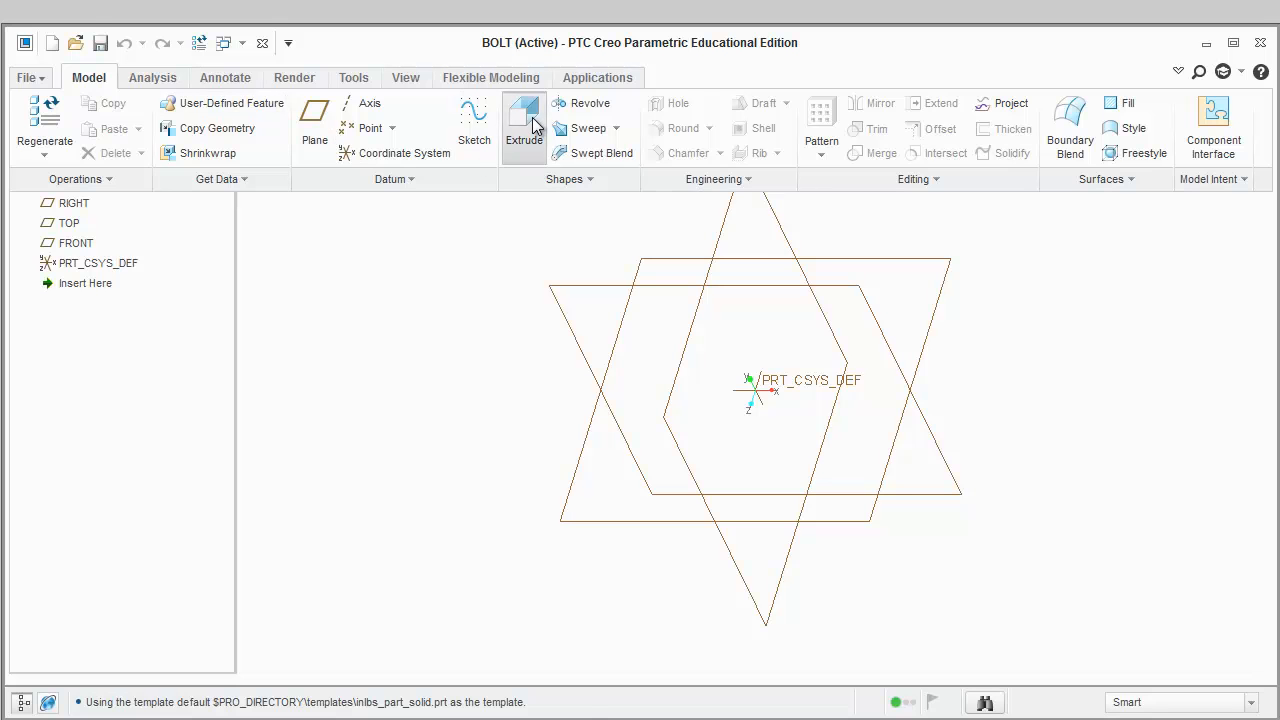
click(70, 222)
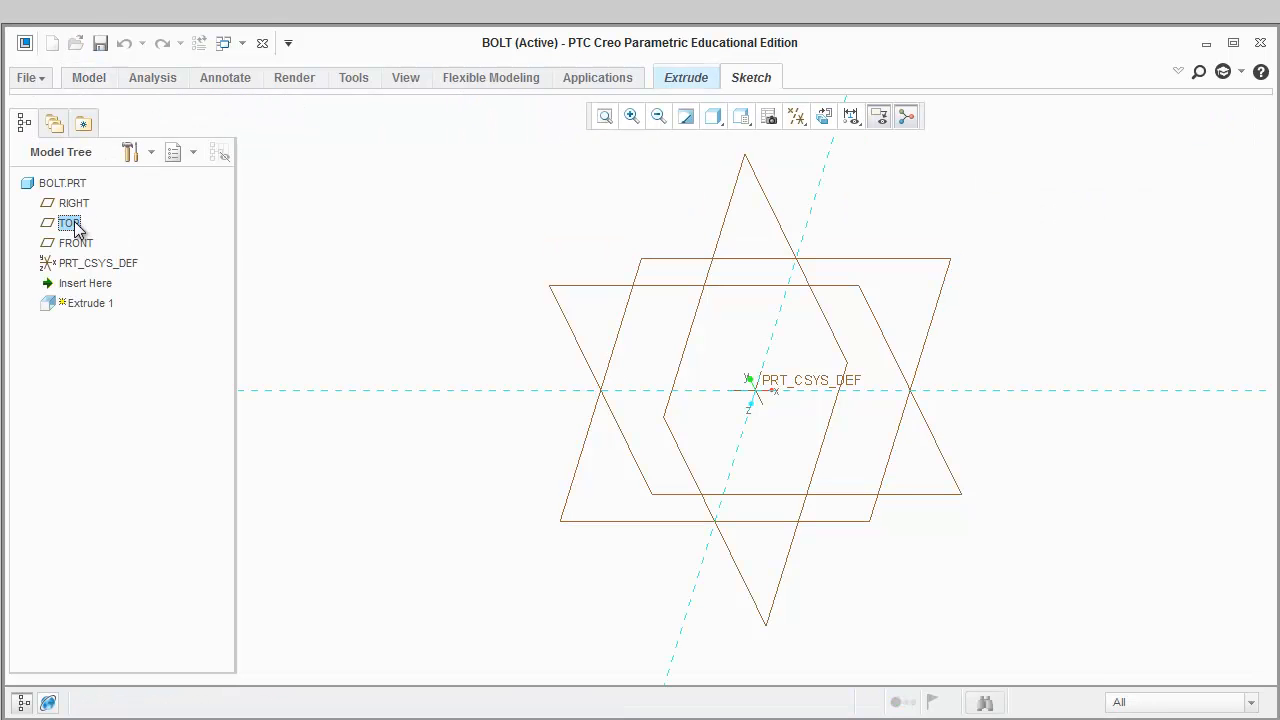
click(822, 116)
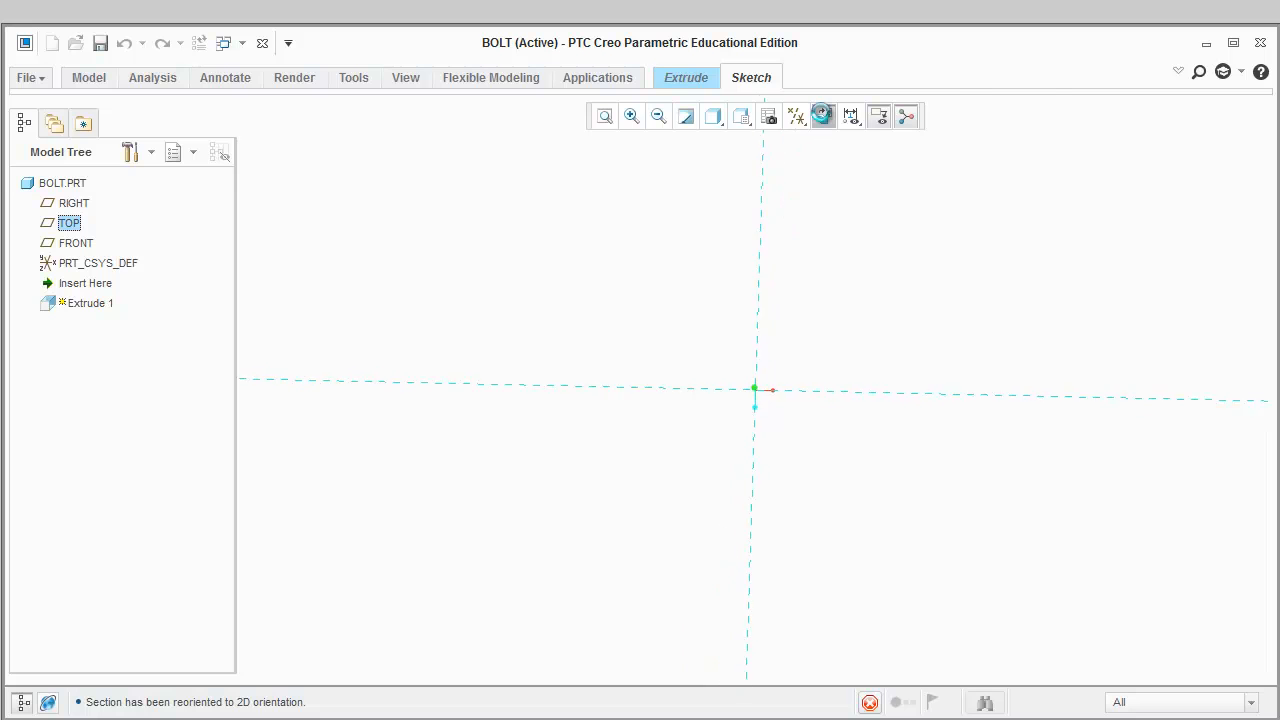
click(748, 79)
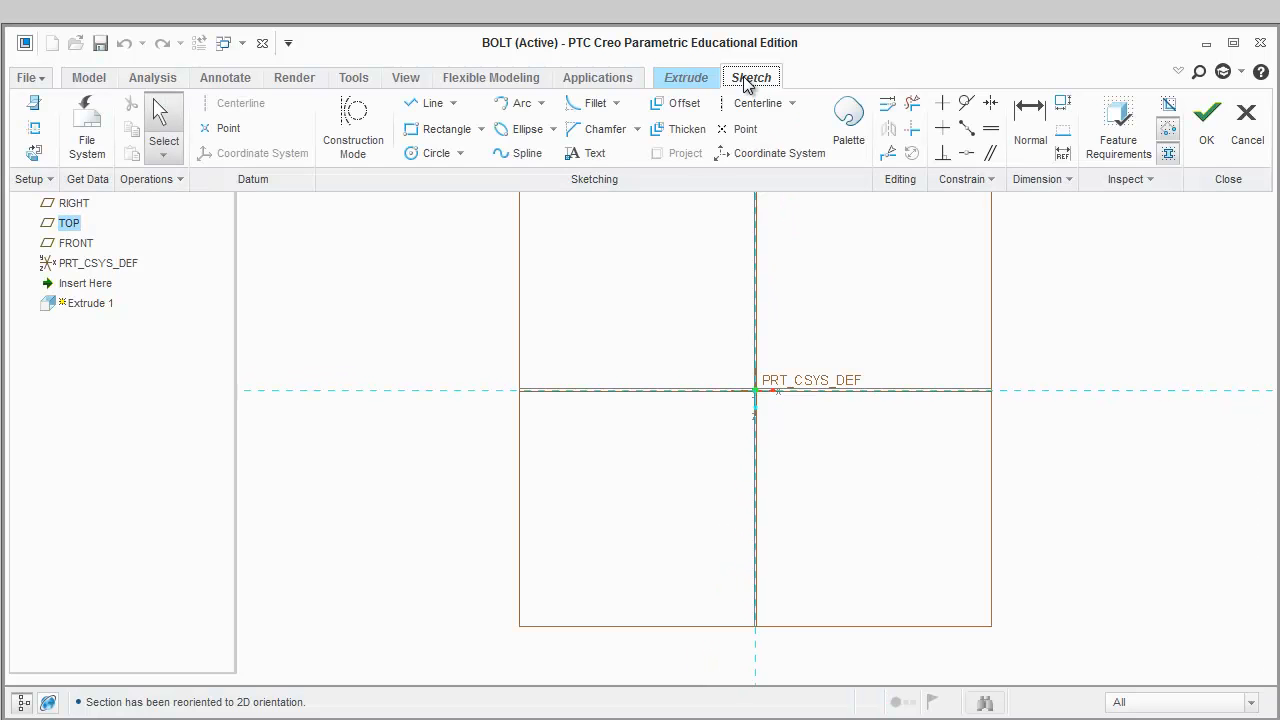
click(438, 153)
click(754, 390)
click(845, 279)
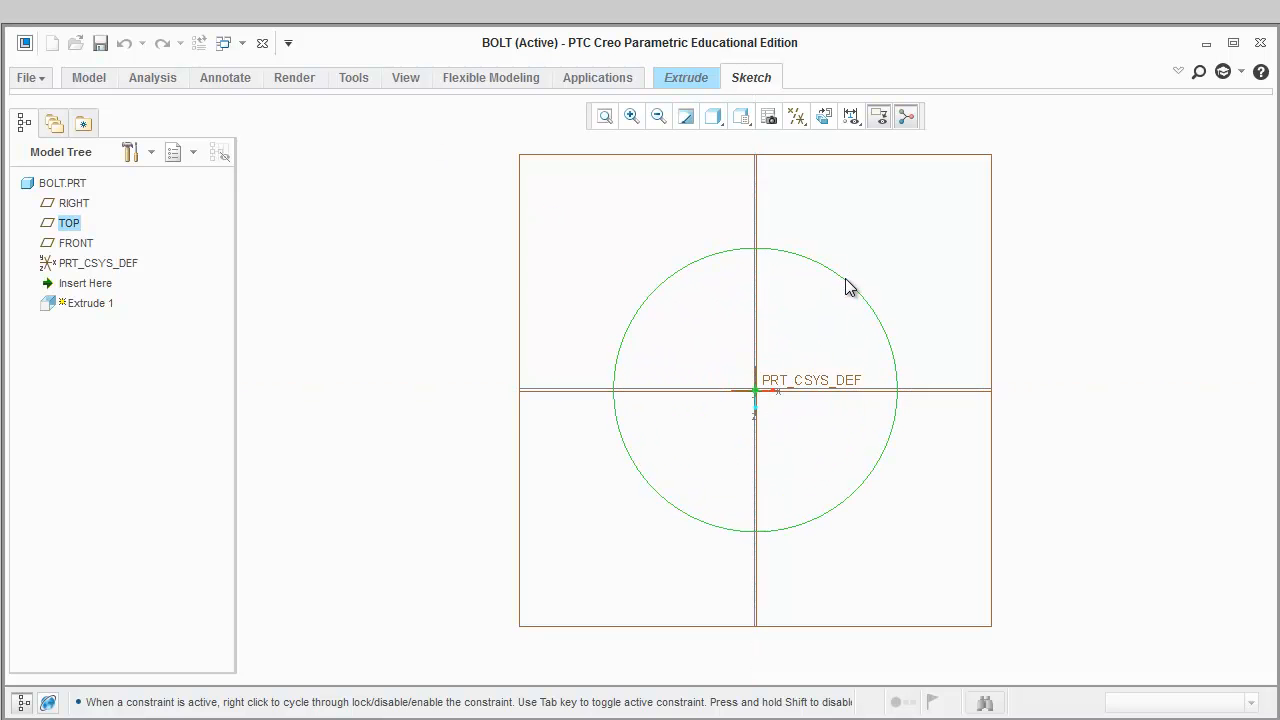
middle_click(869, 283)
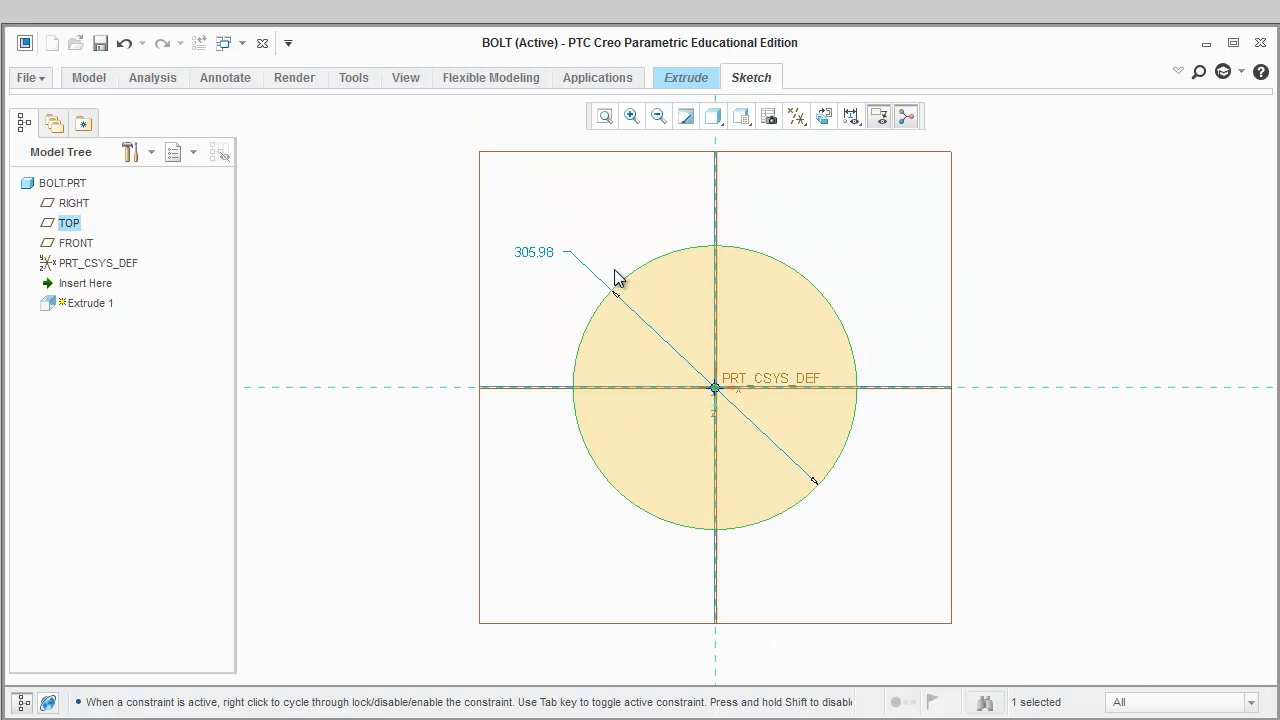
Set the circle's diameter to 0.55 and finish the sketch
double_click(530, 252)
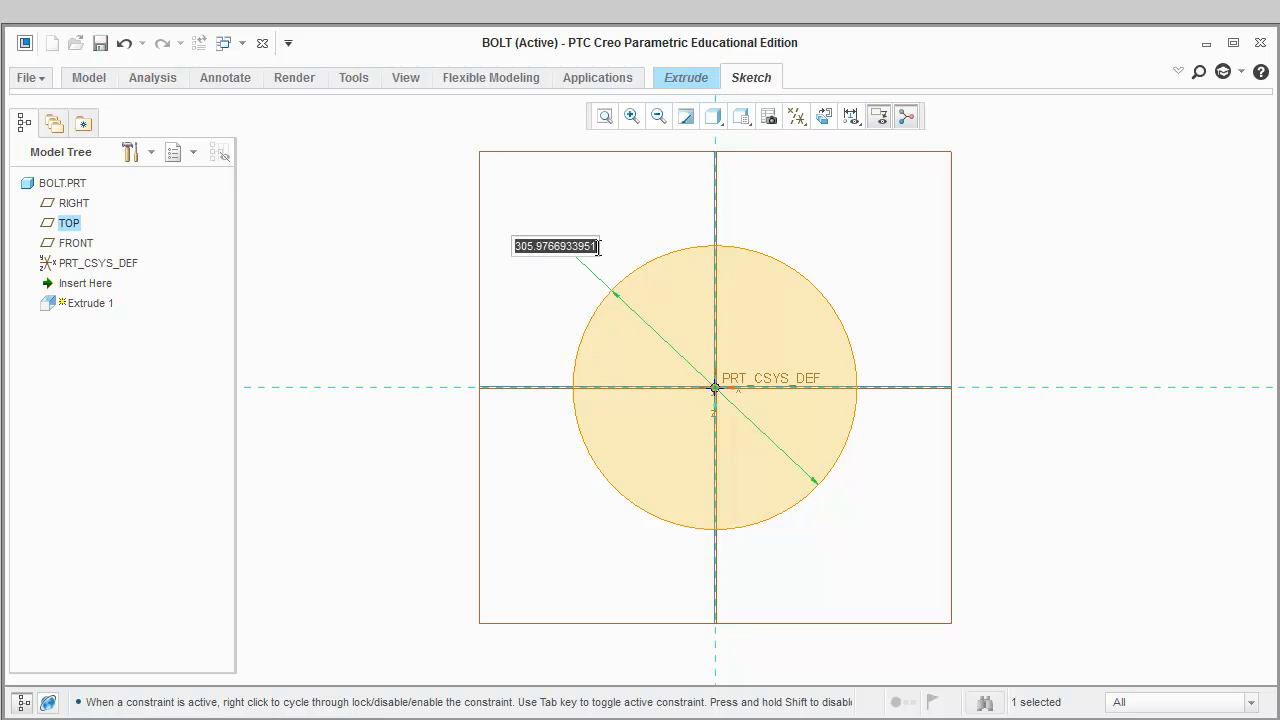
text(0)
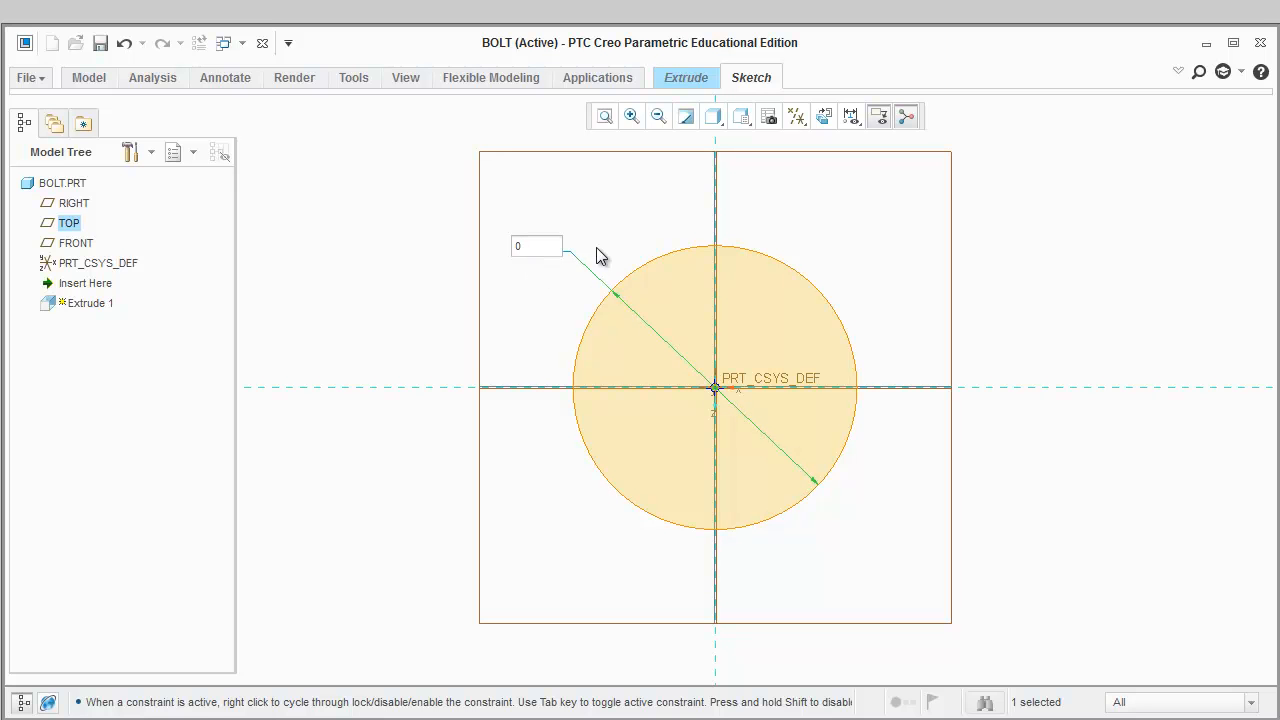
text(.55)
key(Return)
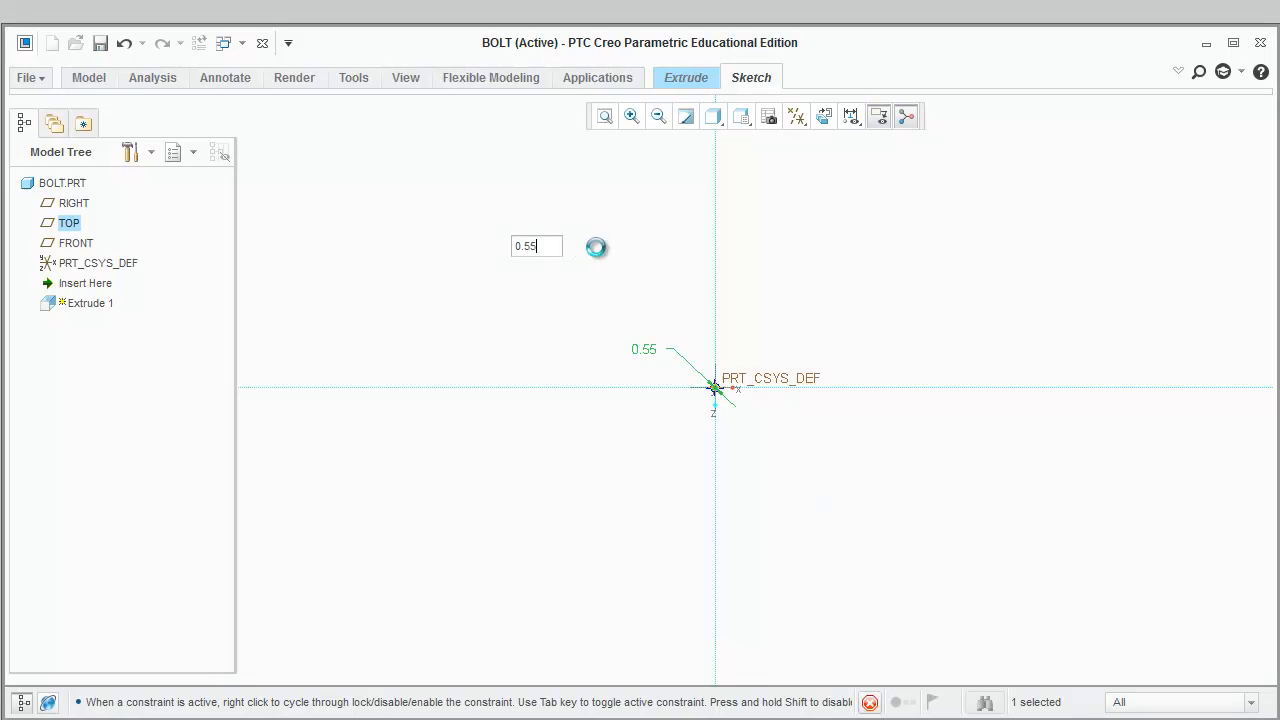
click(751, 77)
click(1203, 128)
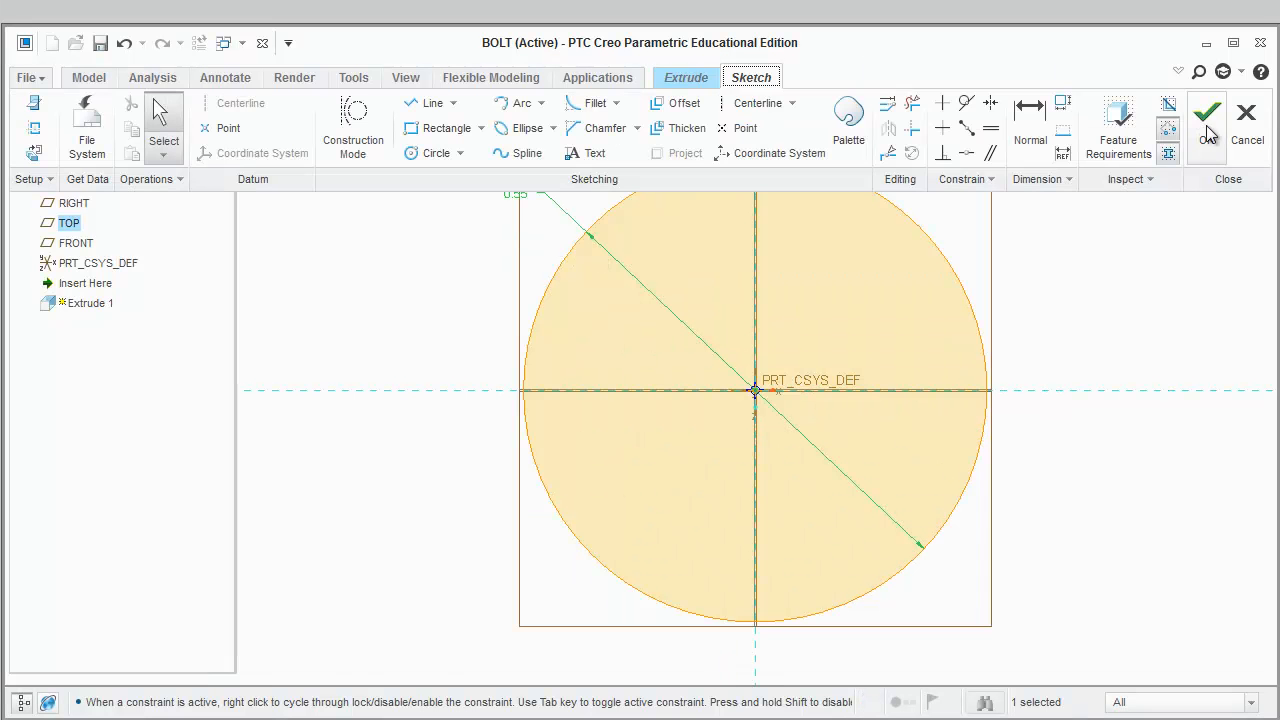
Extrude the circle to a depth of 0.375 and complete the feature
click(697, 79)
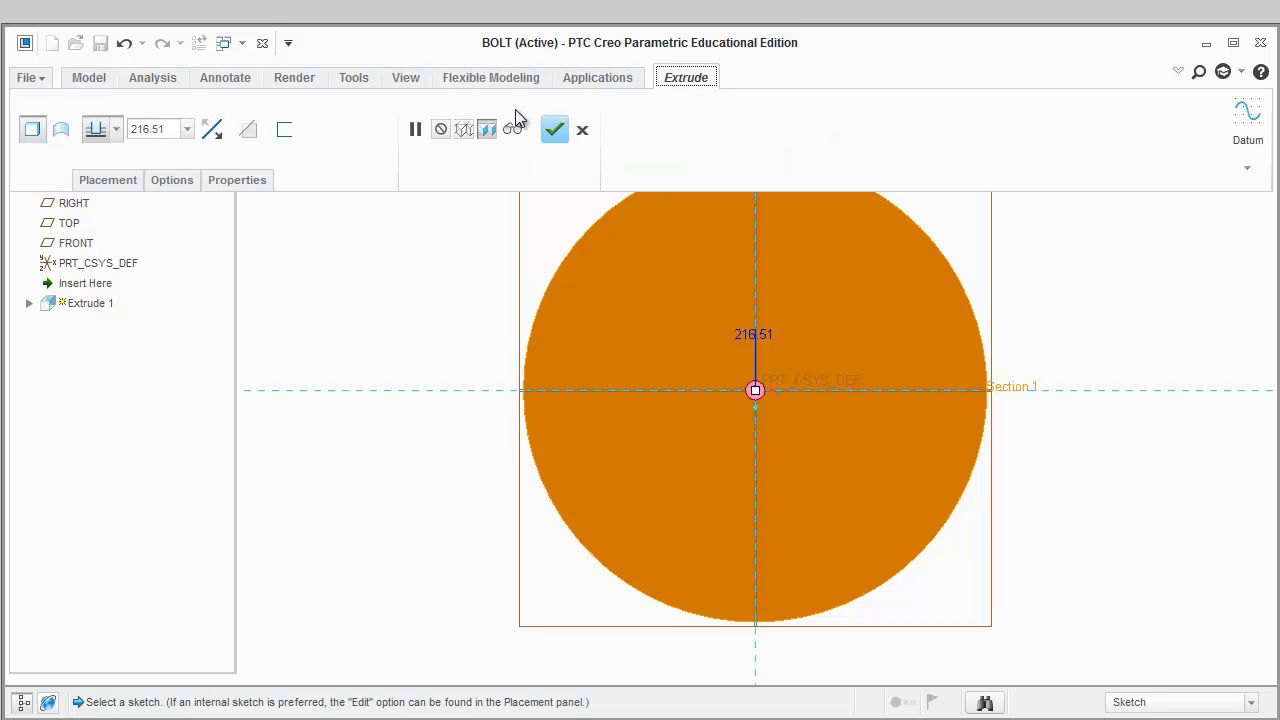
click(172, 128)
text(0.375)
key(Return)
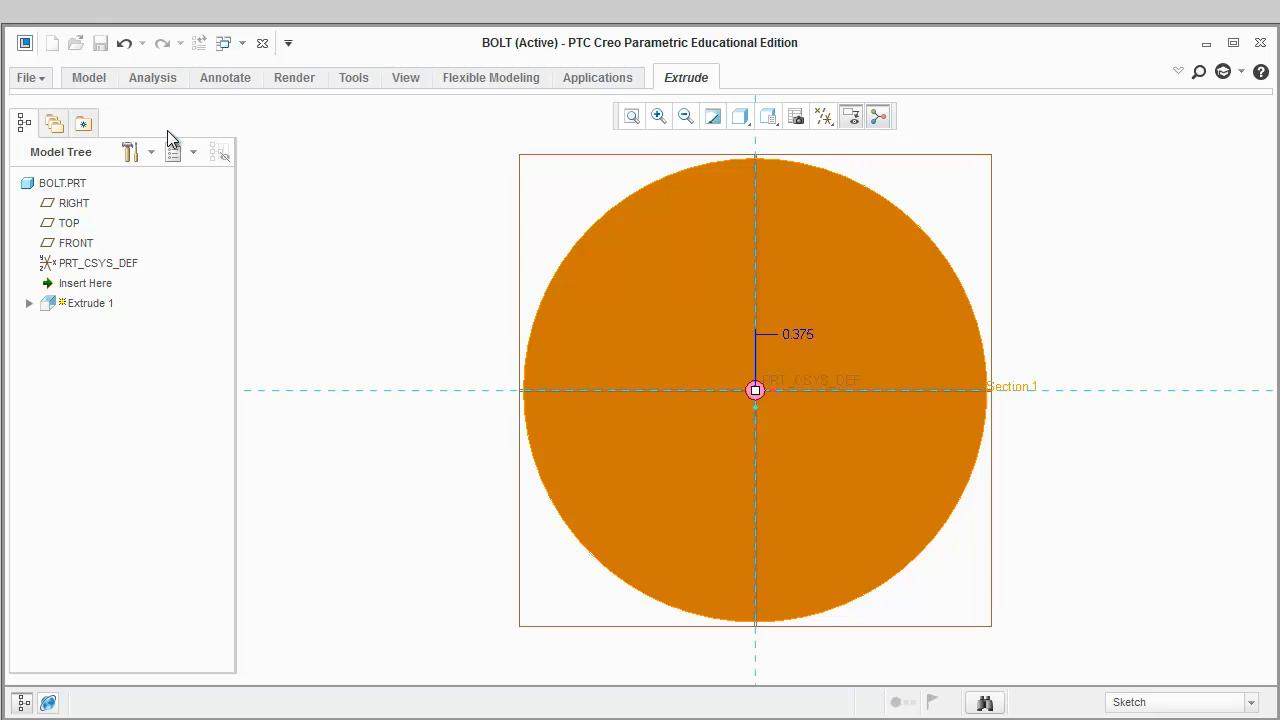
click(556, 132)
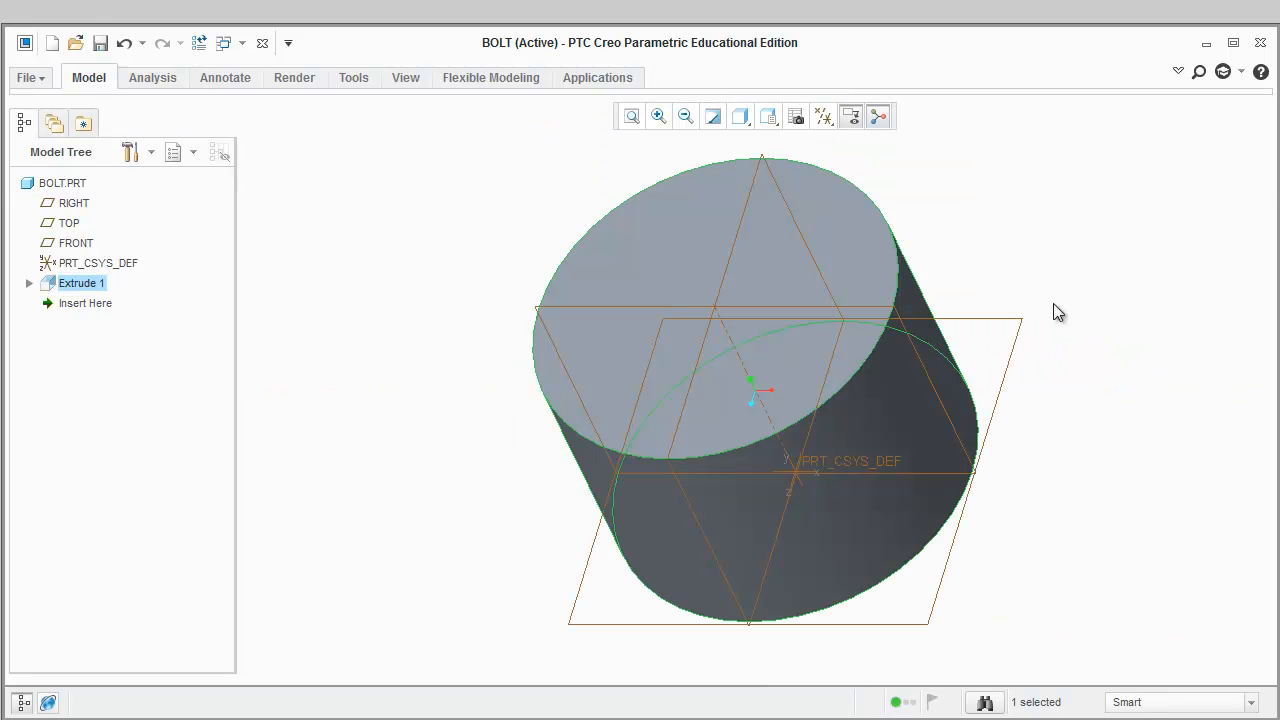
click(1006, 201)
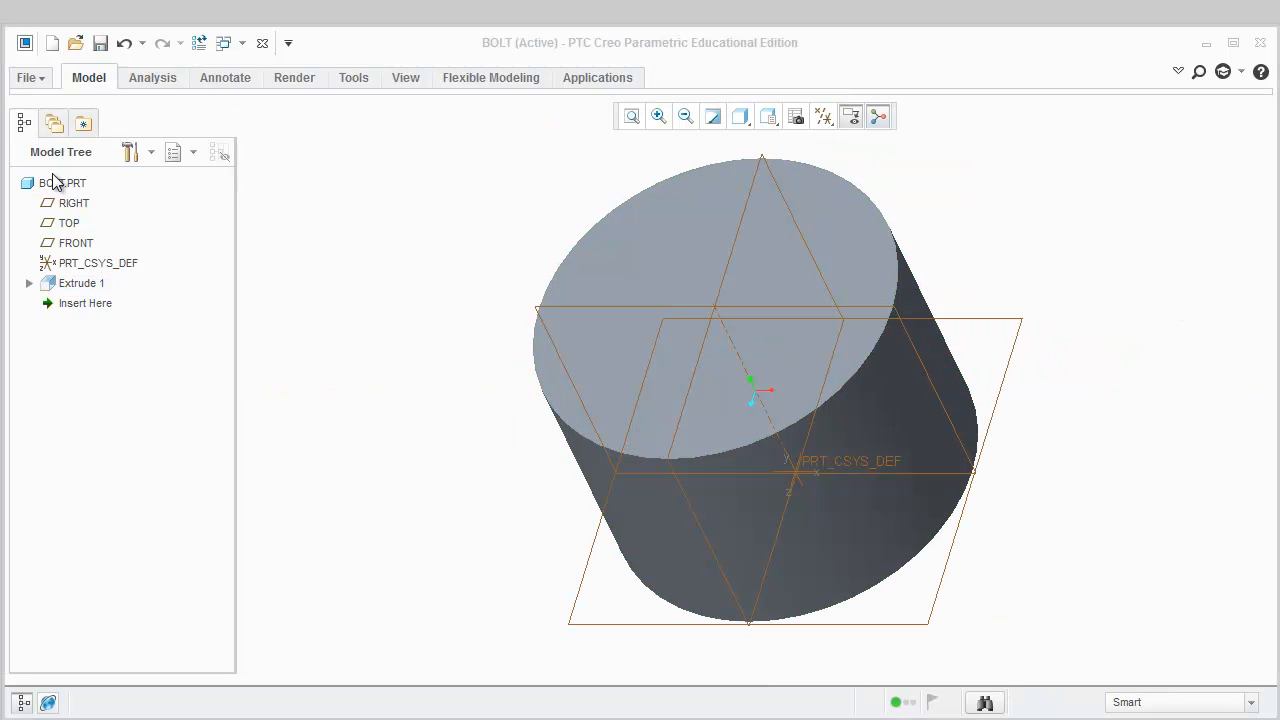
Start an Extrude that removes material, sketching on the cylinder's upper flat face in the 2D sketch view
click(92, 79)
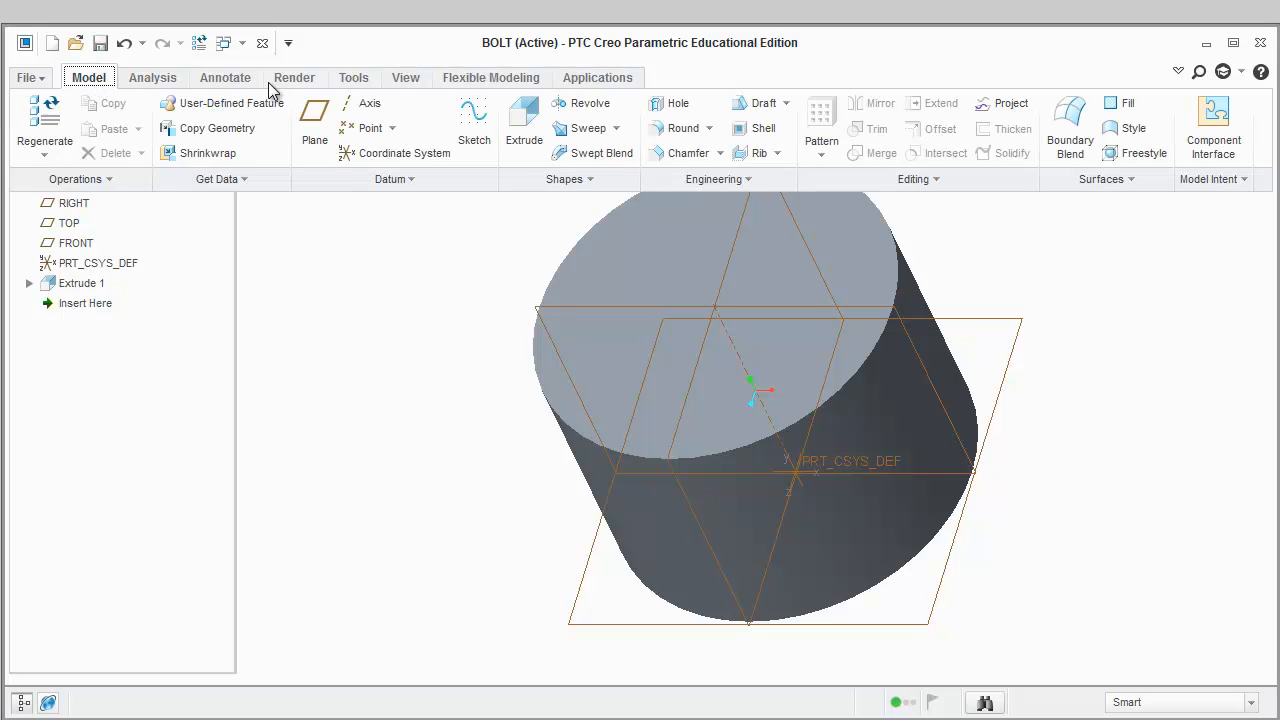
click(520, 122)
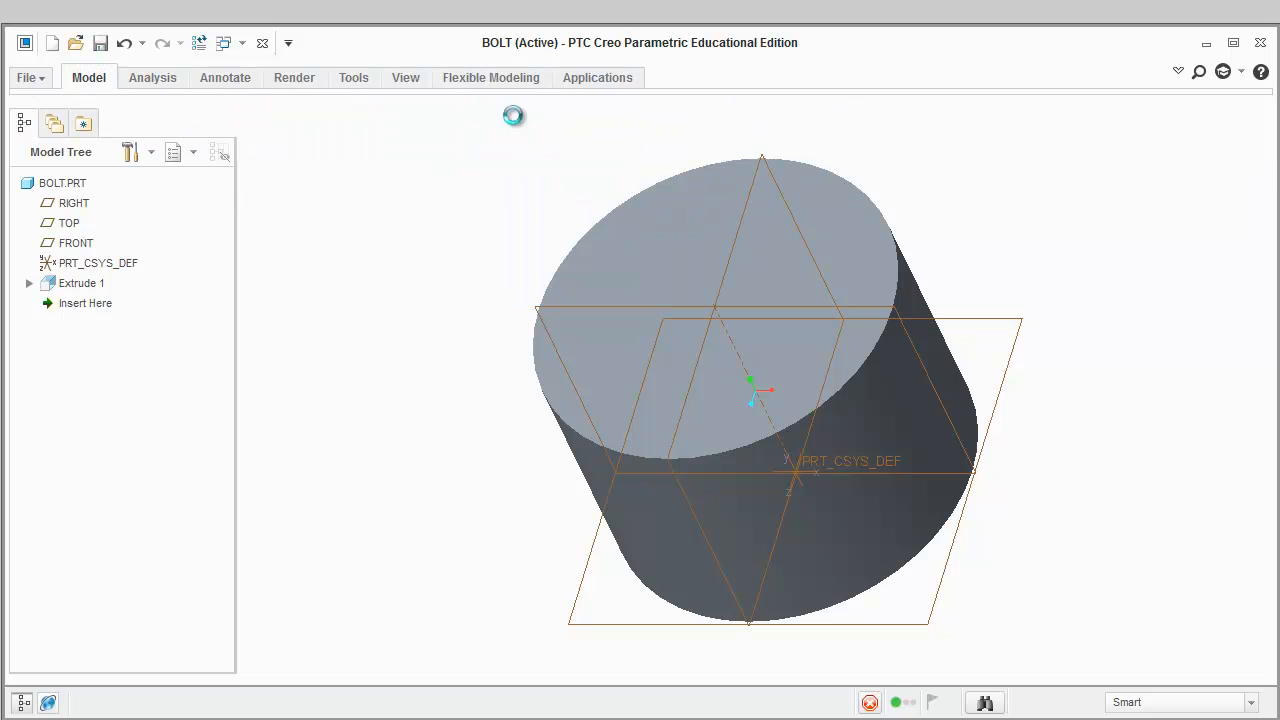
click(712, 82)
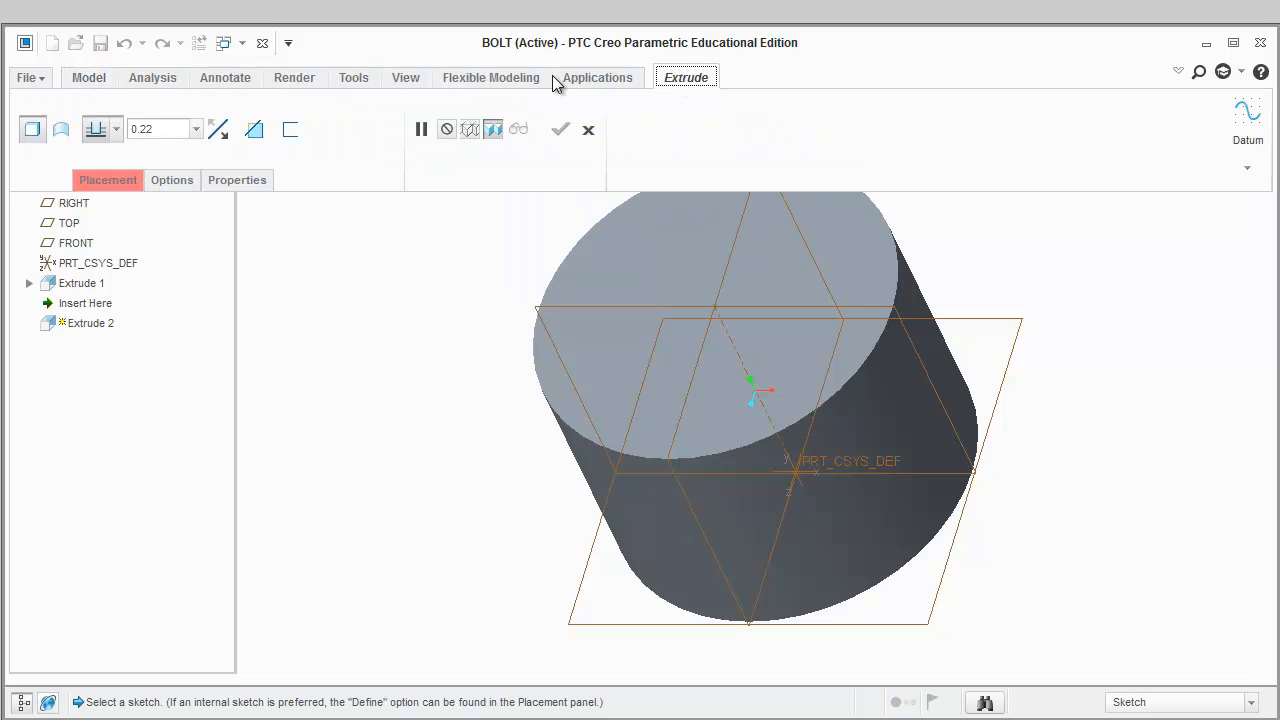
click(251, 130)
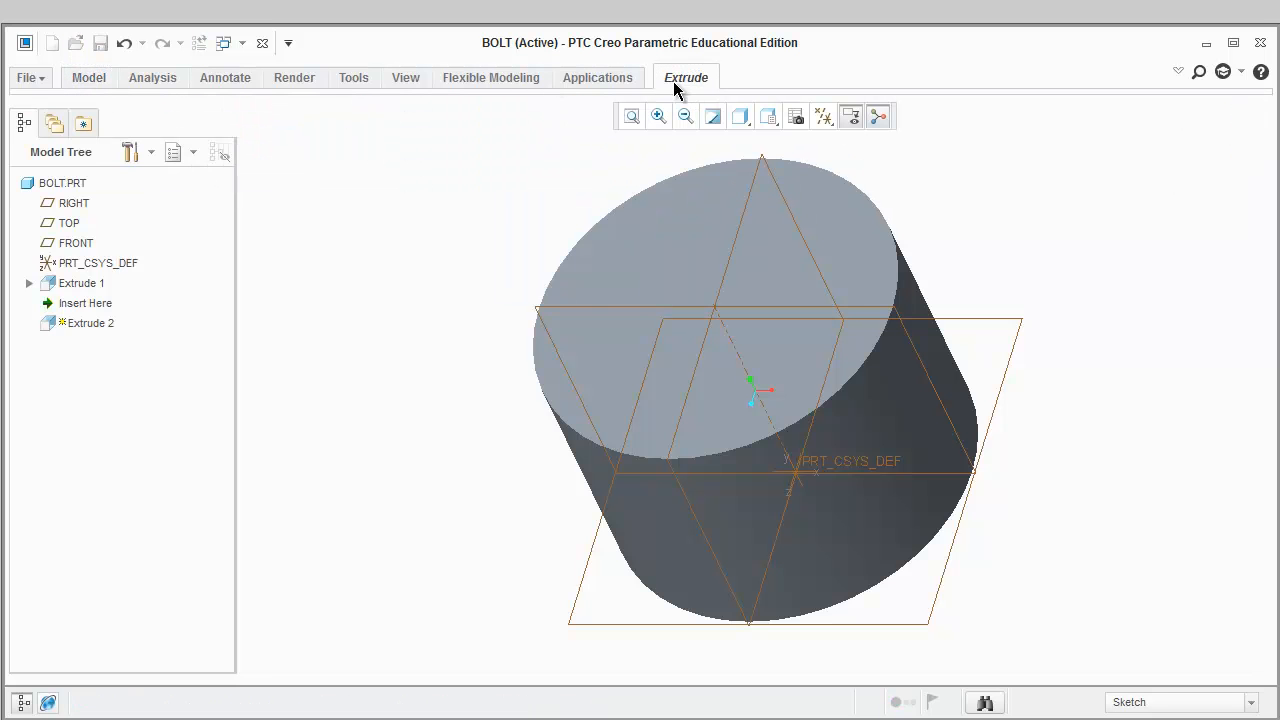
click(645, 265)
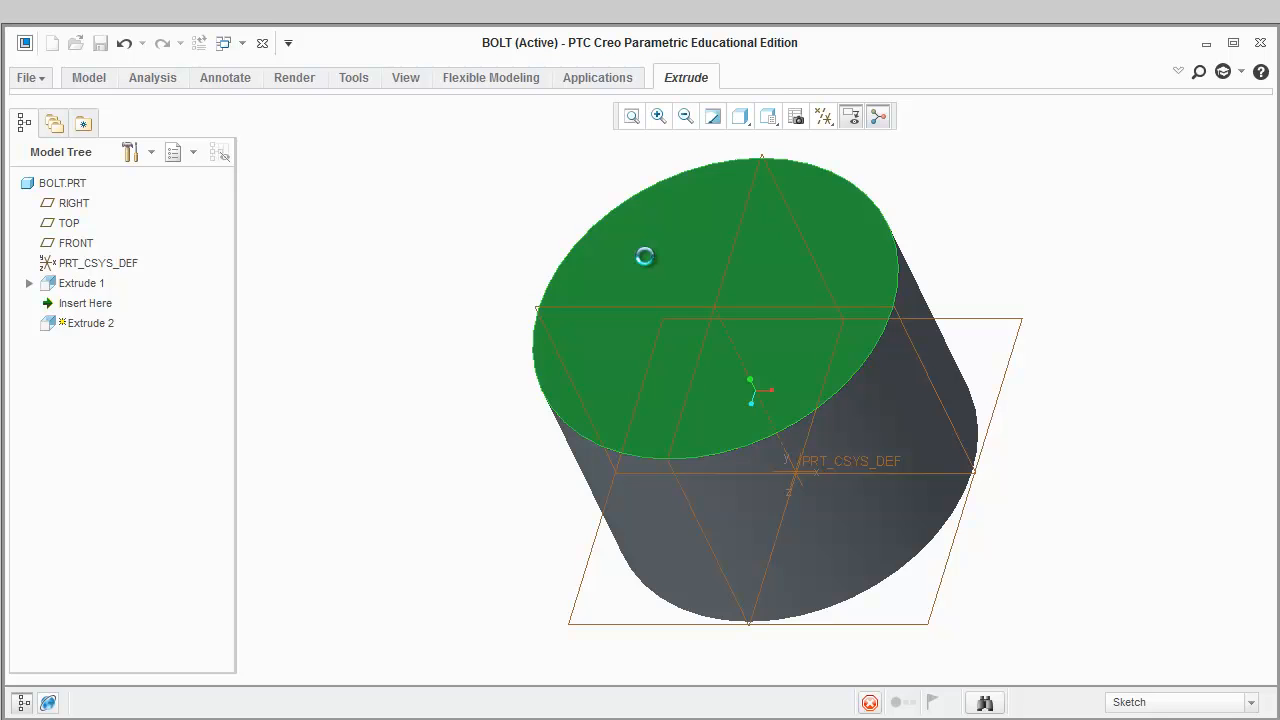
click(824, 116)
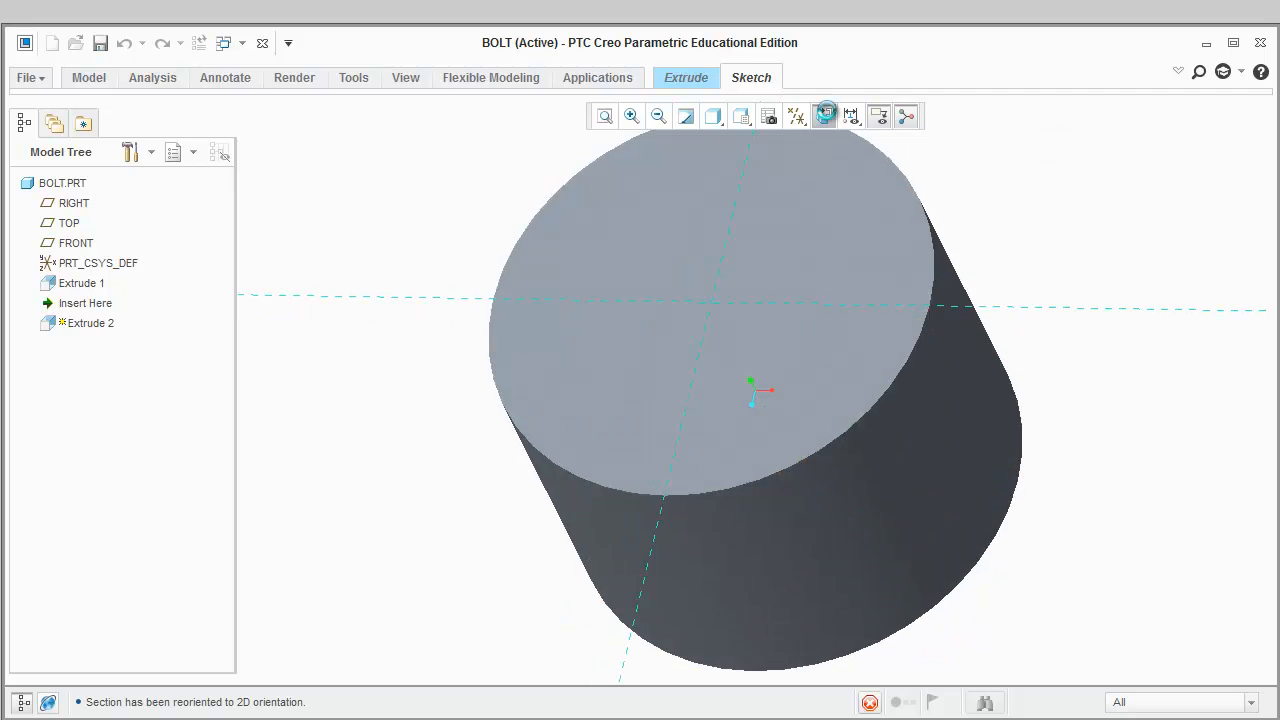
click(763, 78)
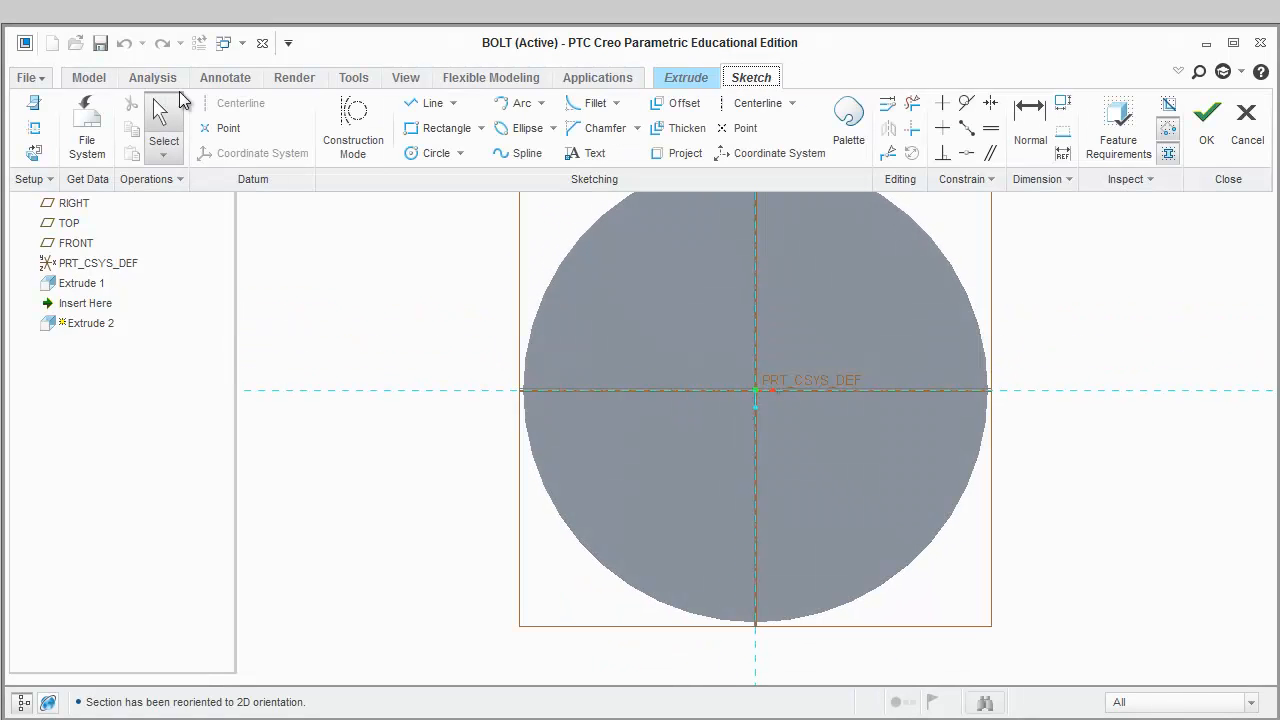
Import the hex.sec section from the assembly folder and place its centre on the centre of the circular face
click(88, 125)
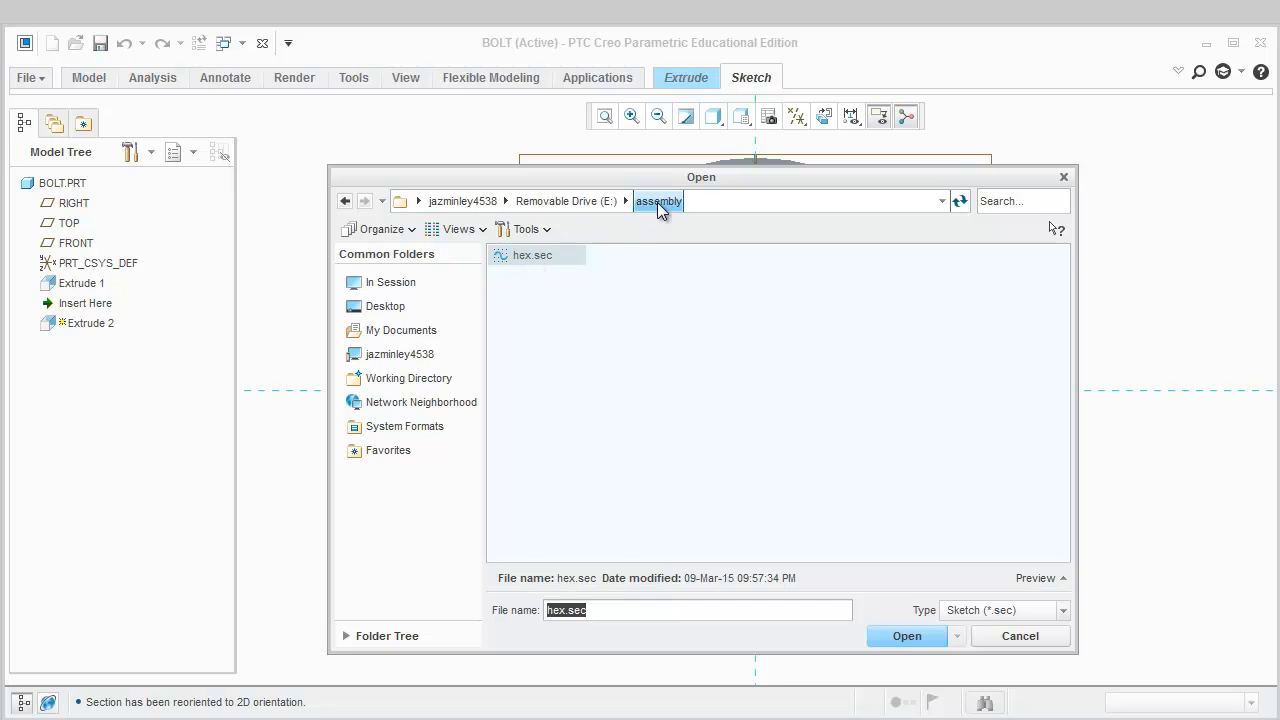
click(907, 637)
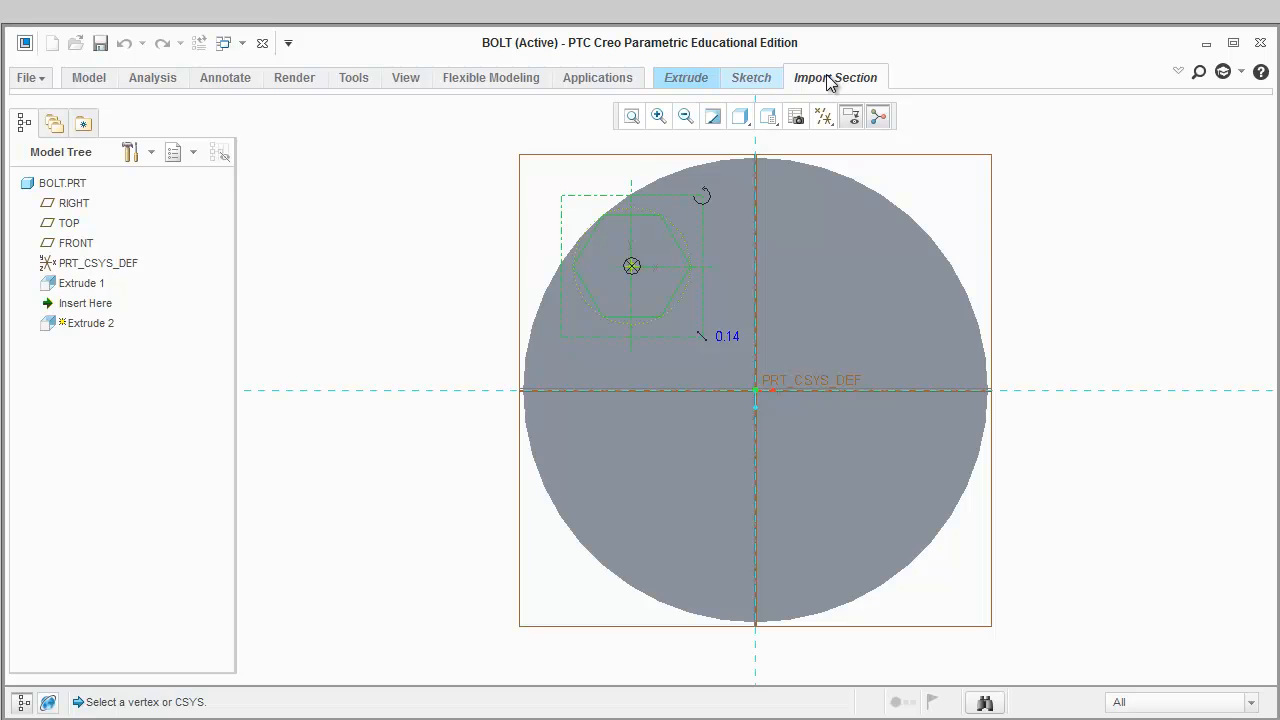
click(630, 264)
drag(631, 268, 759, 395)
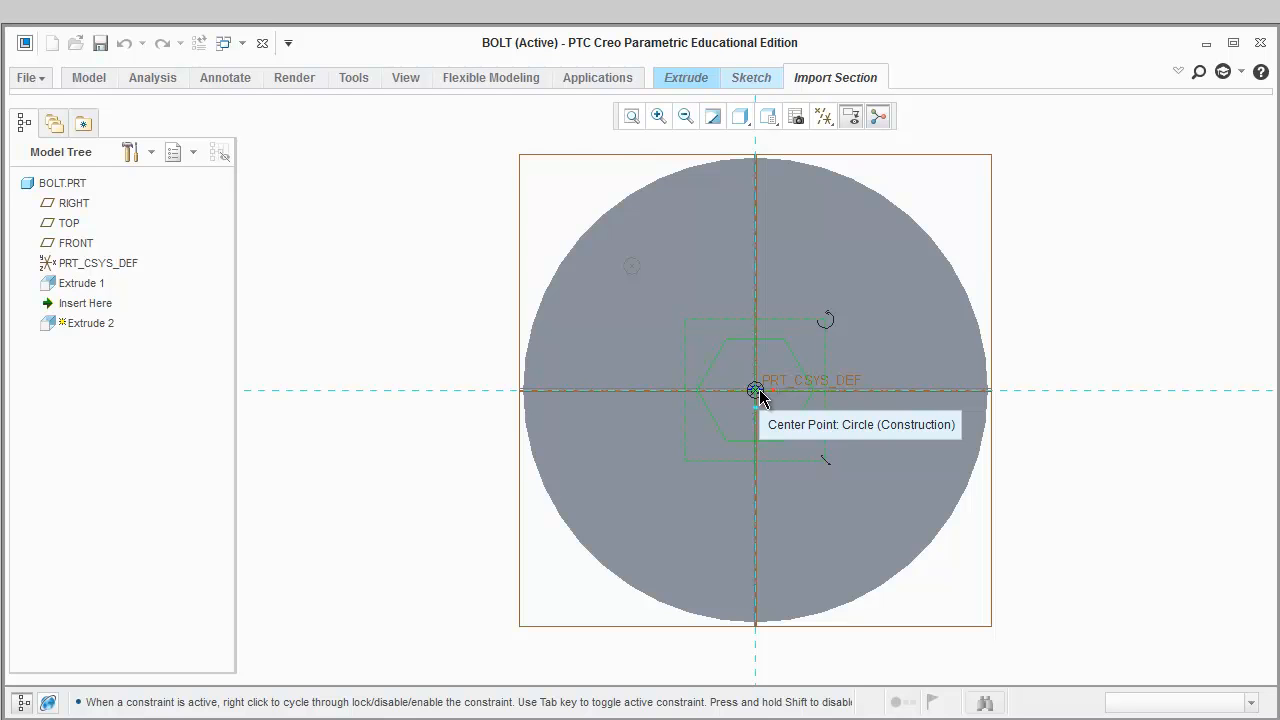
Scale up the imported hexagon to sides about 0.13 long and accept its placement
click(829, 77)
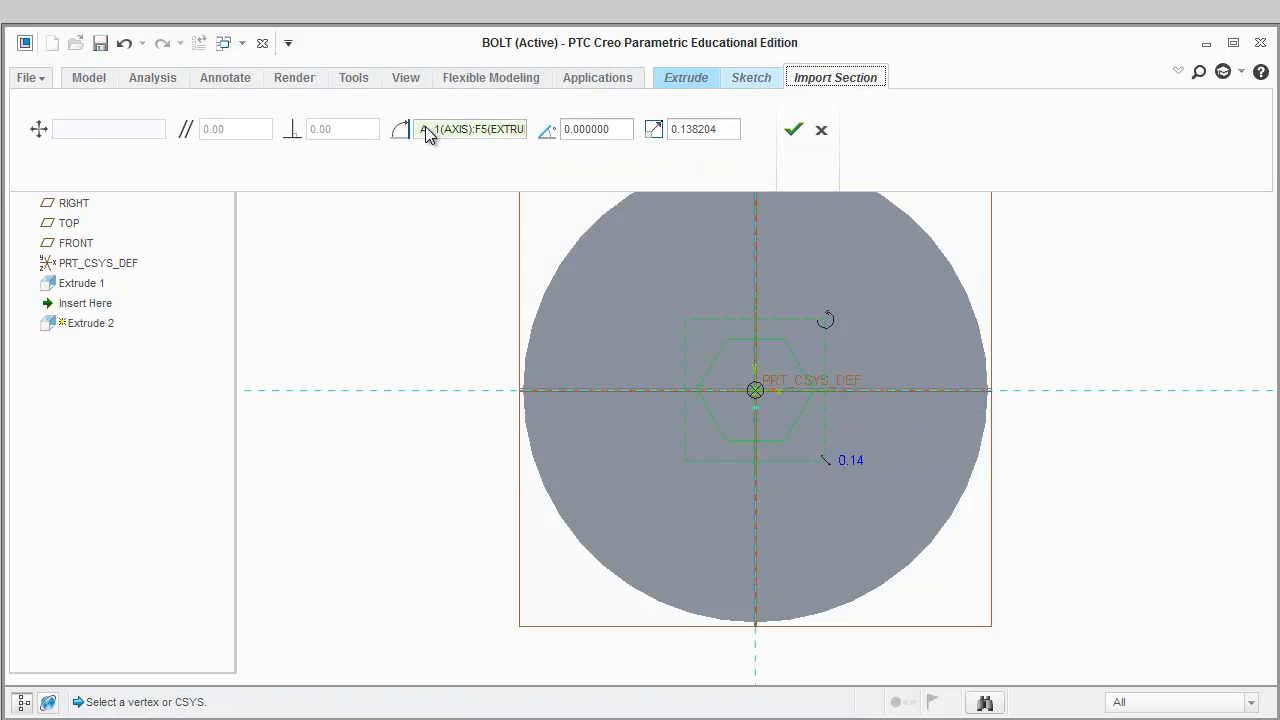
double_click(730, 128)
text(0.20)
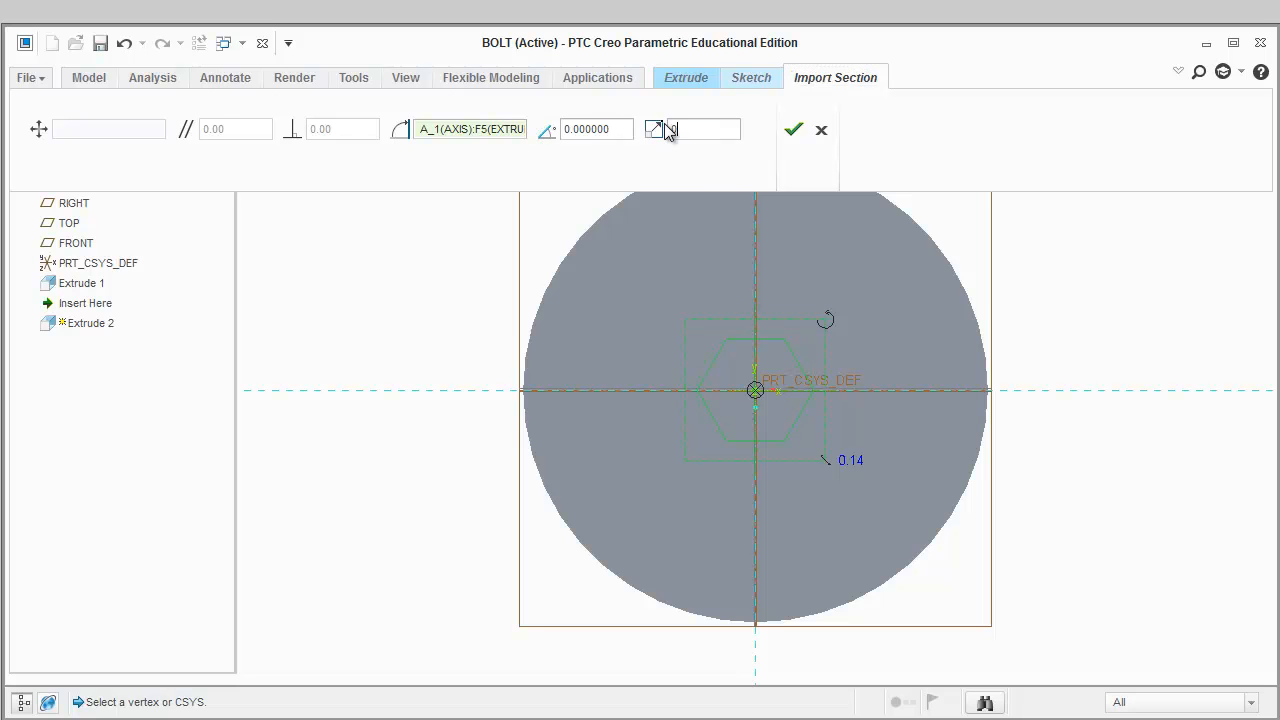
click(795, 130)
Dimension the vertical distance between the hexagon's two horizontal sides
click(765, 78)
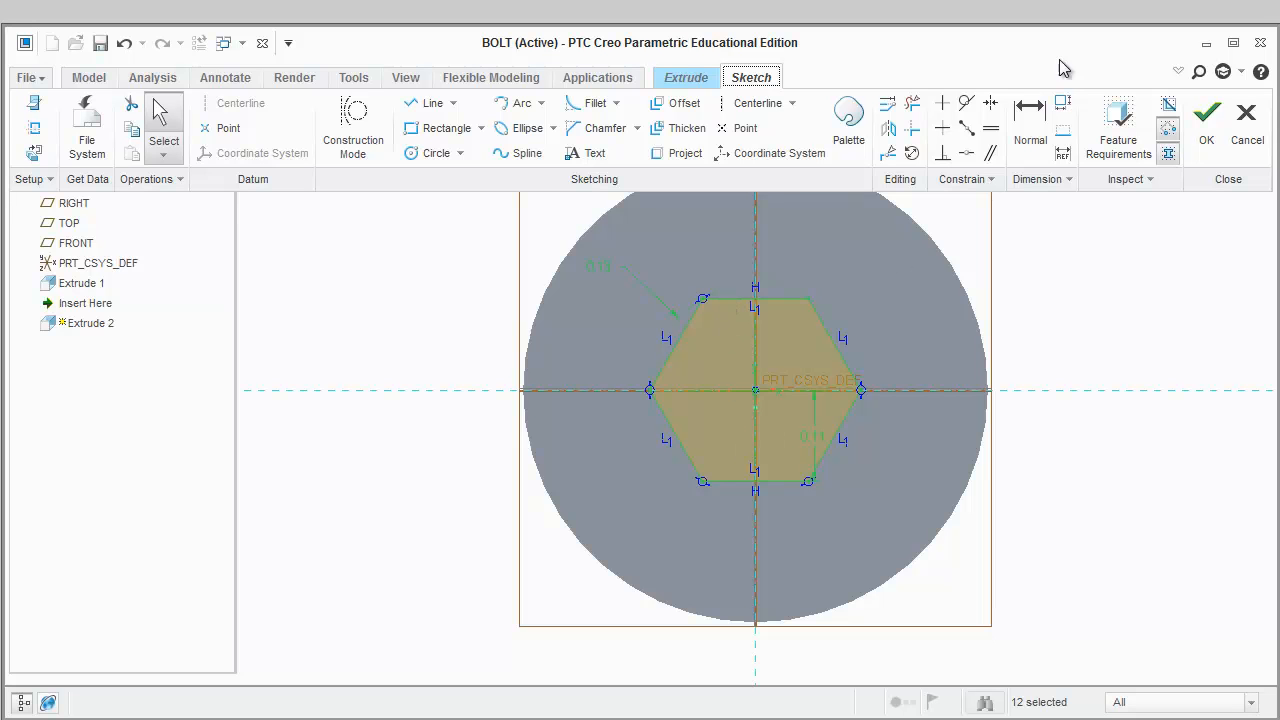
click(1030, 113)
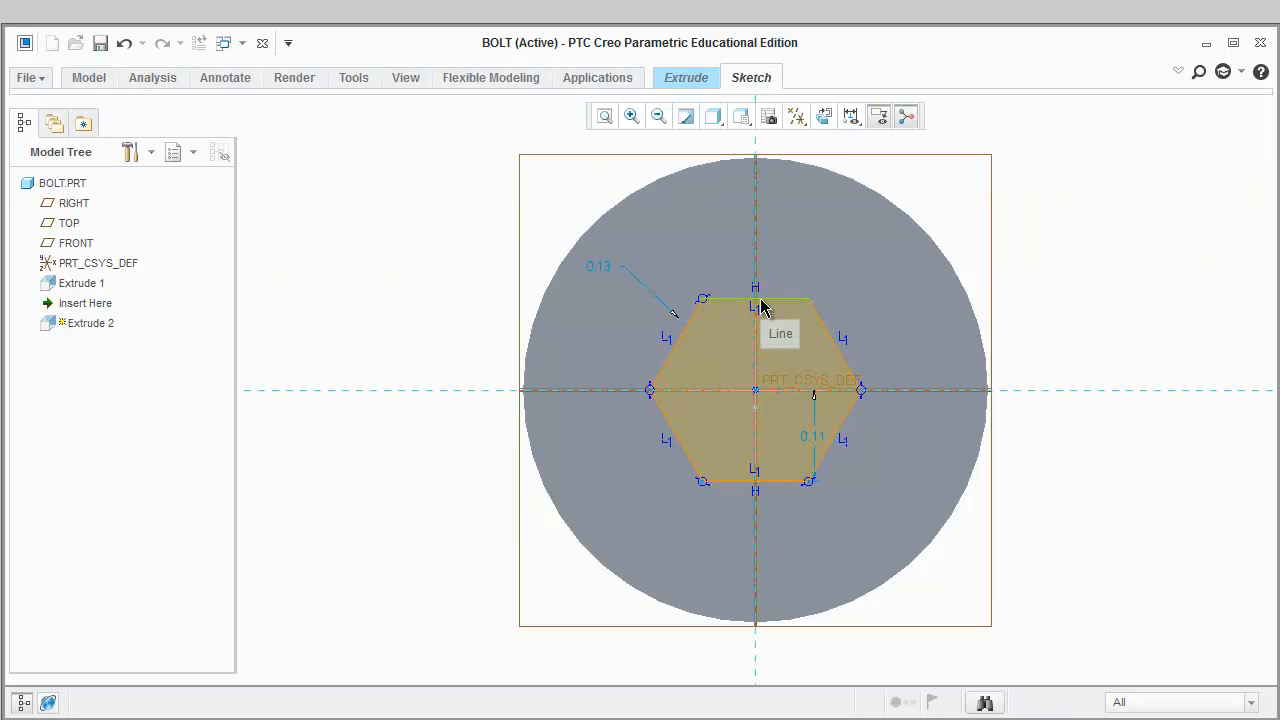
click(758, 300)
click(748, 481)
scroll(737, 380, down, 1)
scroll(735, 380, up, 2)
middle_click(733, 380)
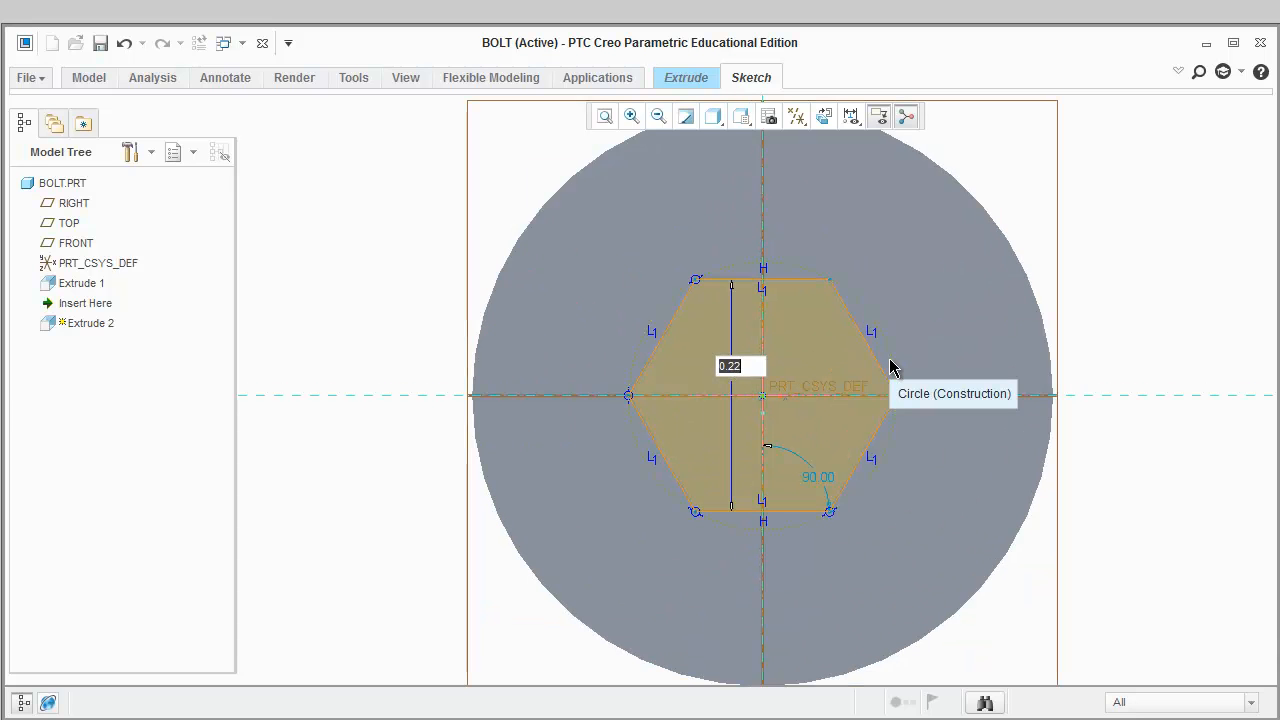
Set the hexagon's width across flats to 5/16 and finish the sketch
text(5)
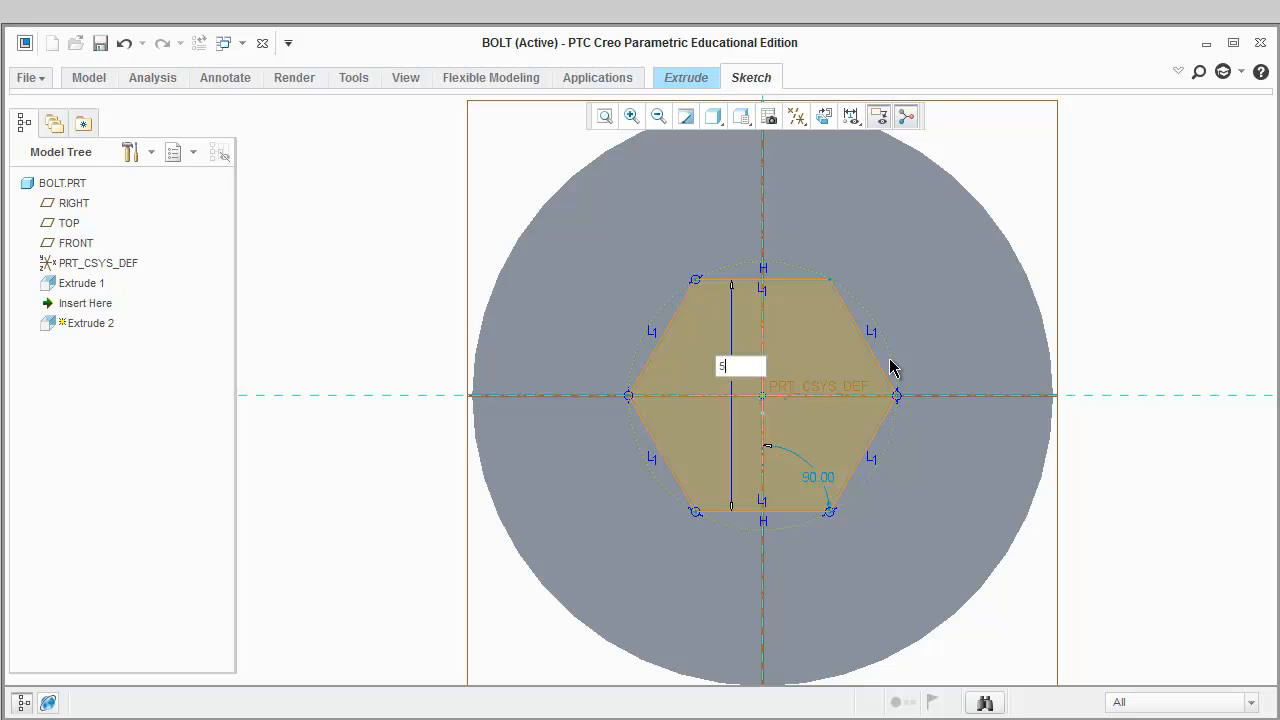
text(/1)
text(6)
key(Return)
click(751, 78)
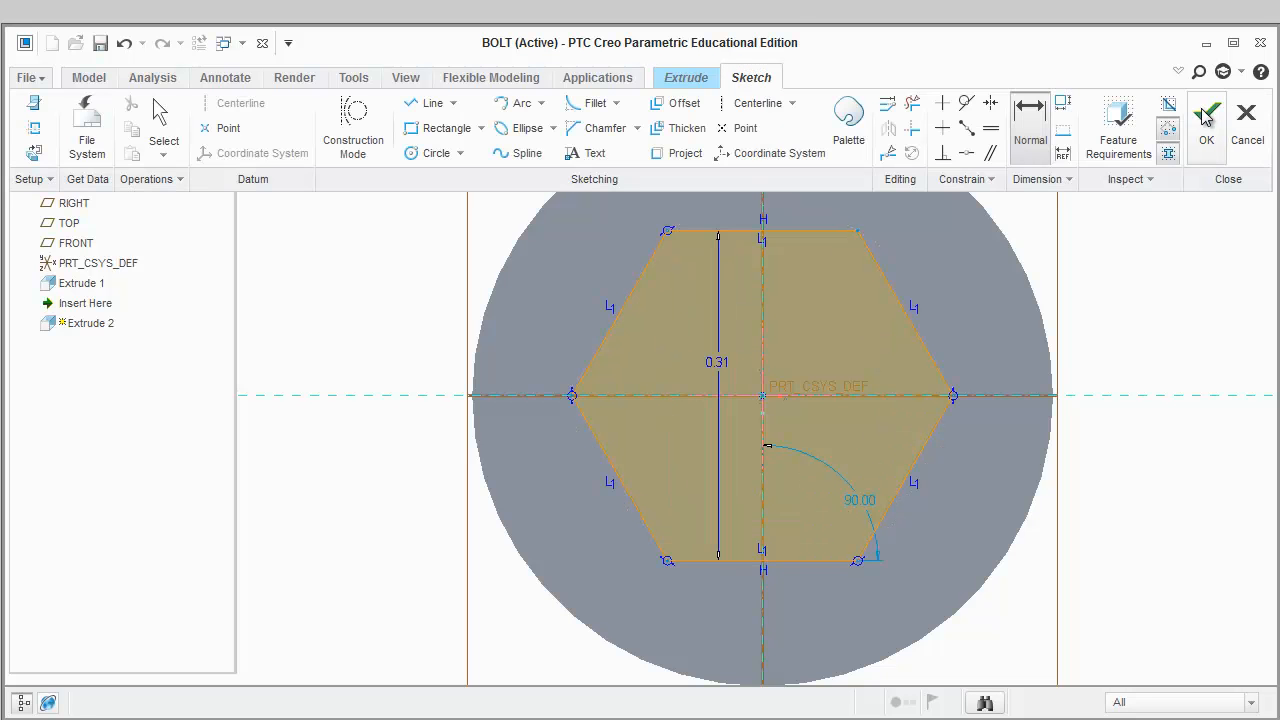
click(1206, 114)
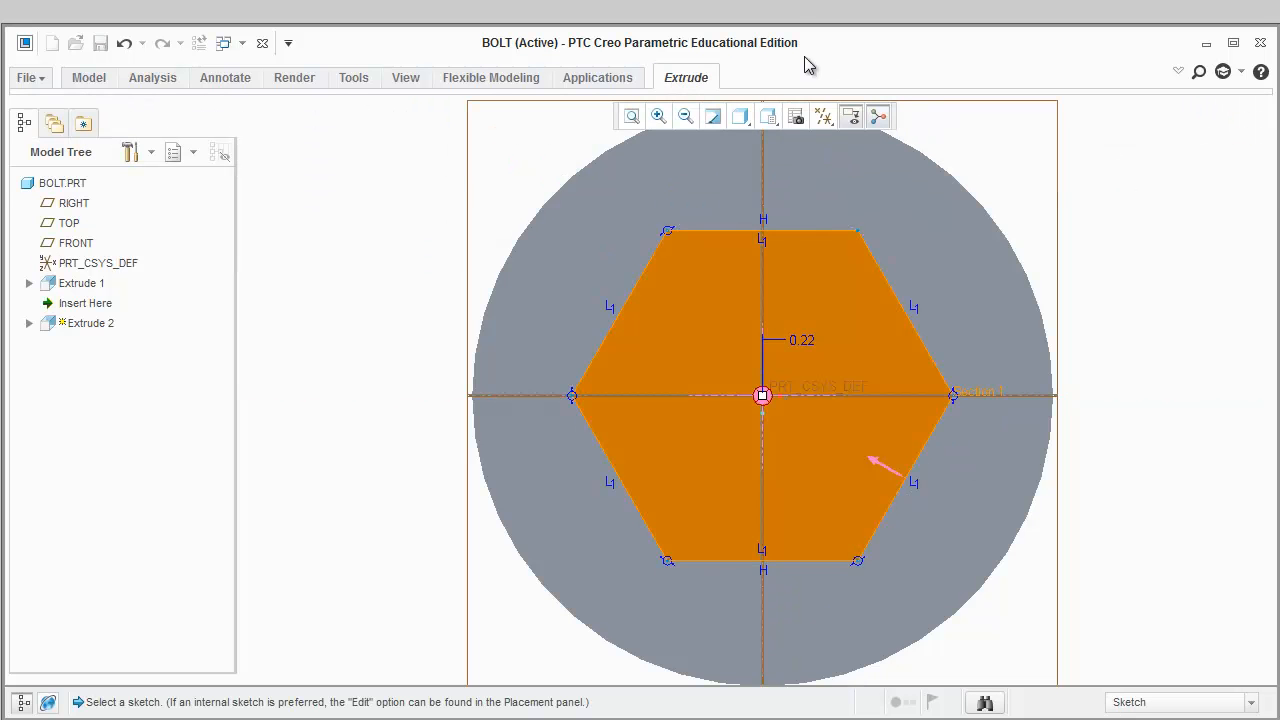
Set the hexagonal cut's depth to 0.182 and complete the feature
click(692, 78)
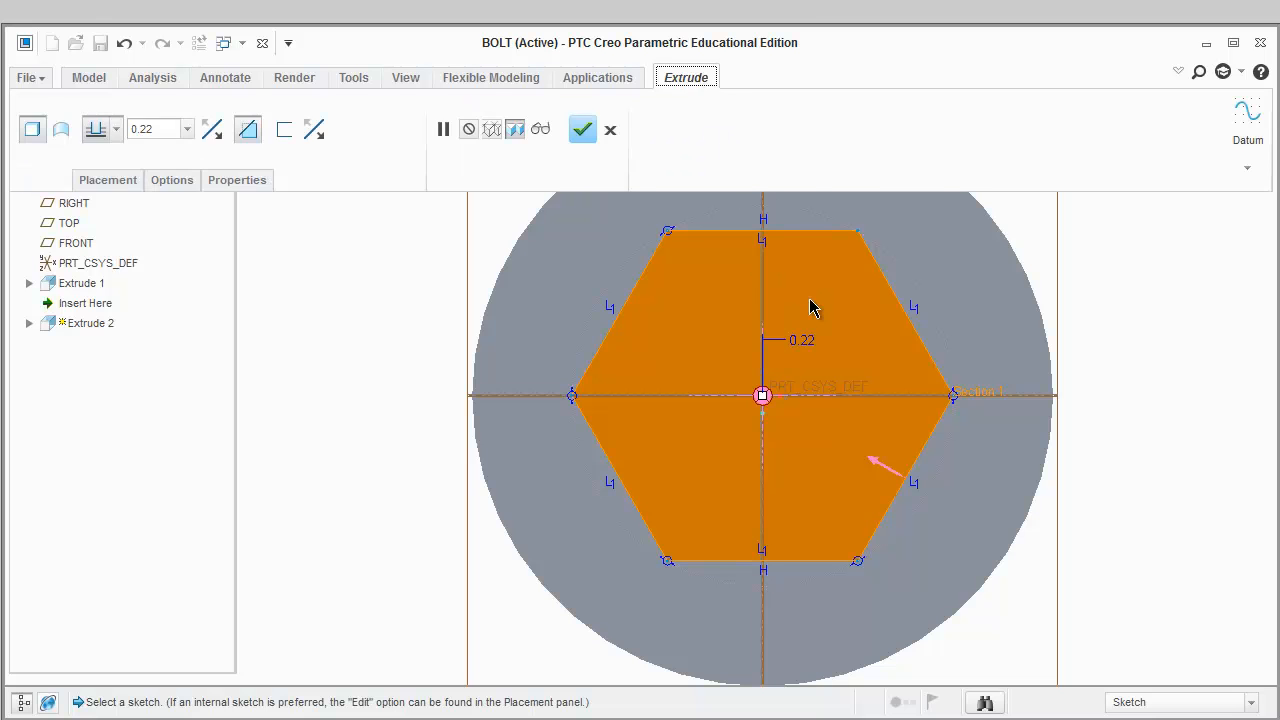
mouse_move(831, 283)
middle_down()
mouse_move(775, 297)
mouse_move(783, 277)
middle_up()
click(688, 78)
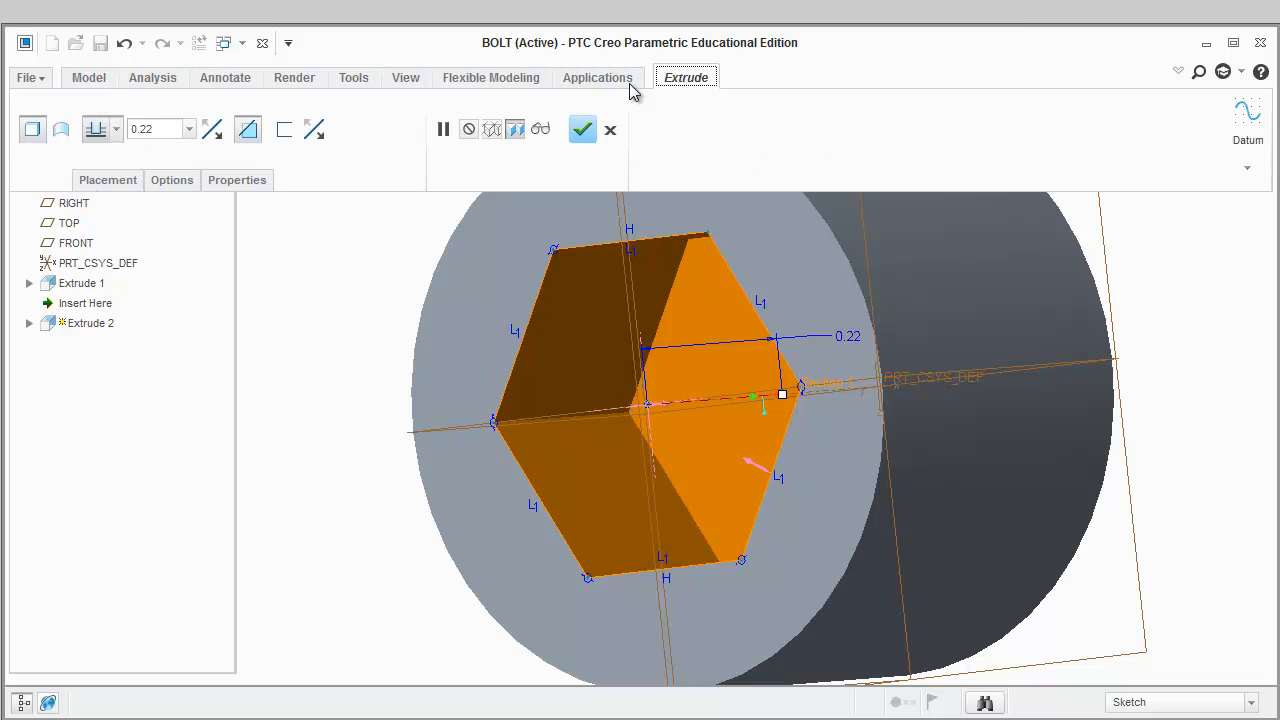
click(177, 129)
text(0.182)
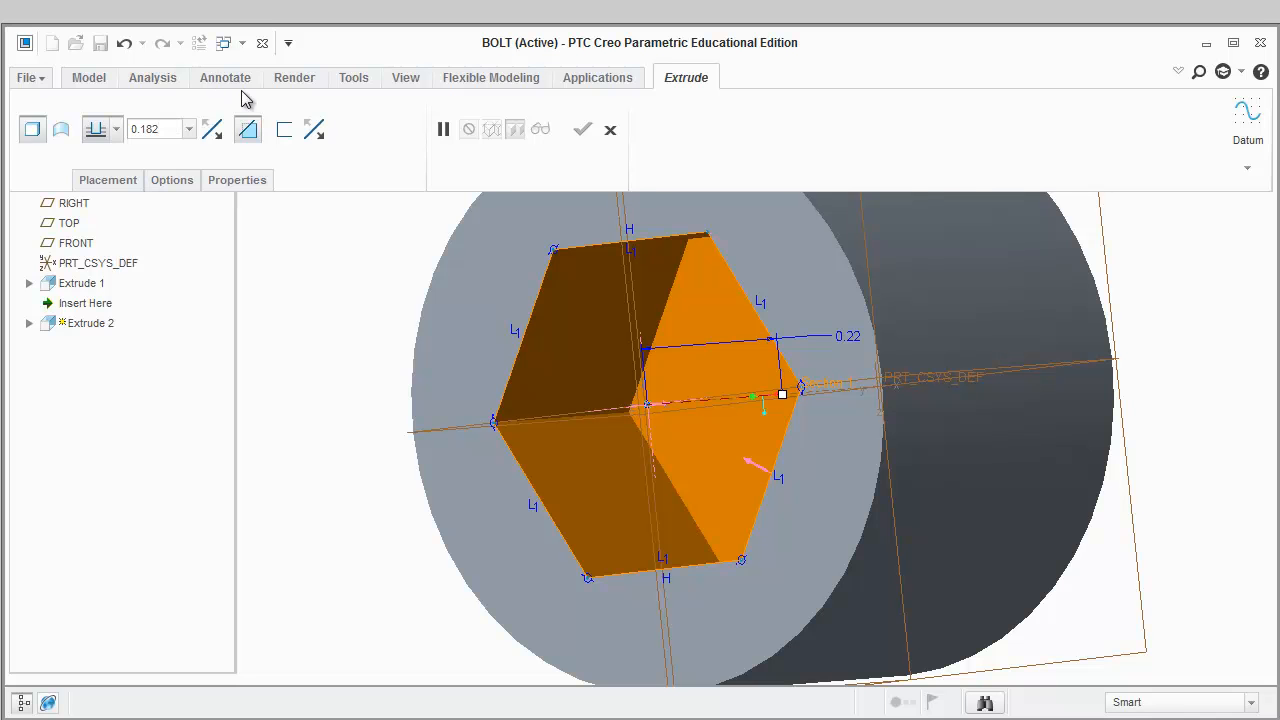
key(Return)
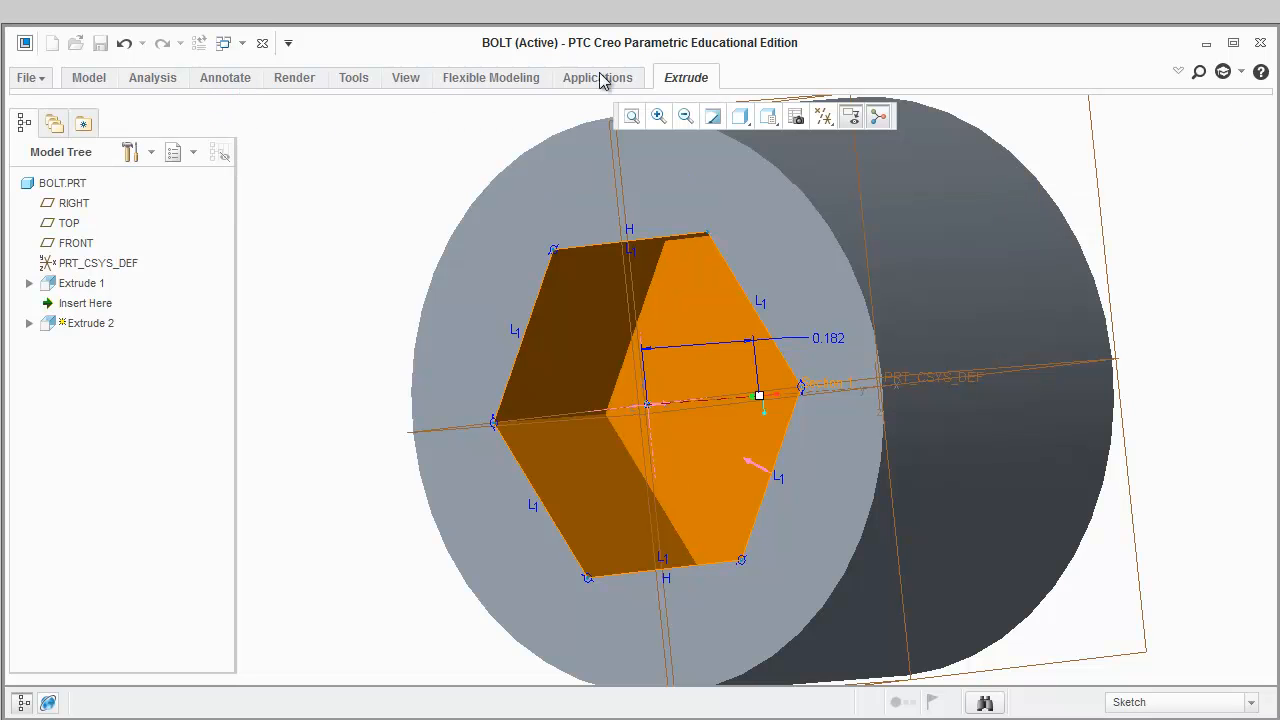
click(670, 80)
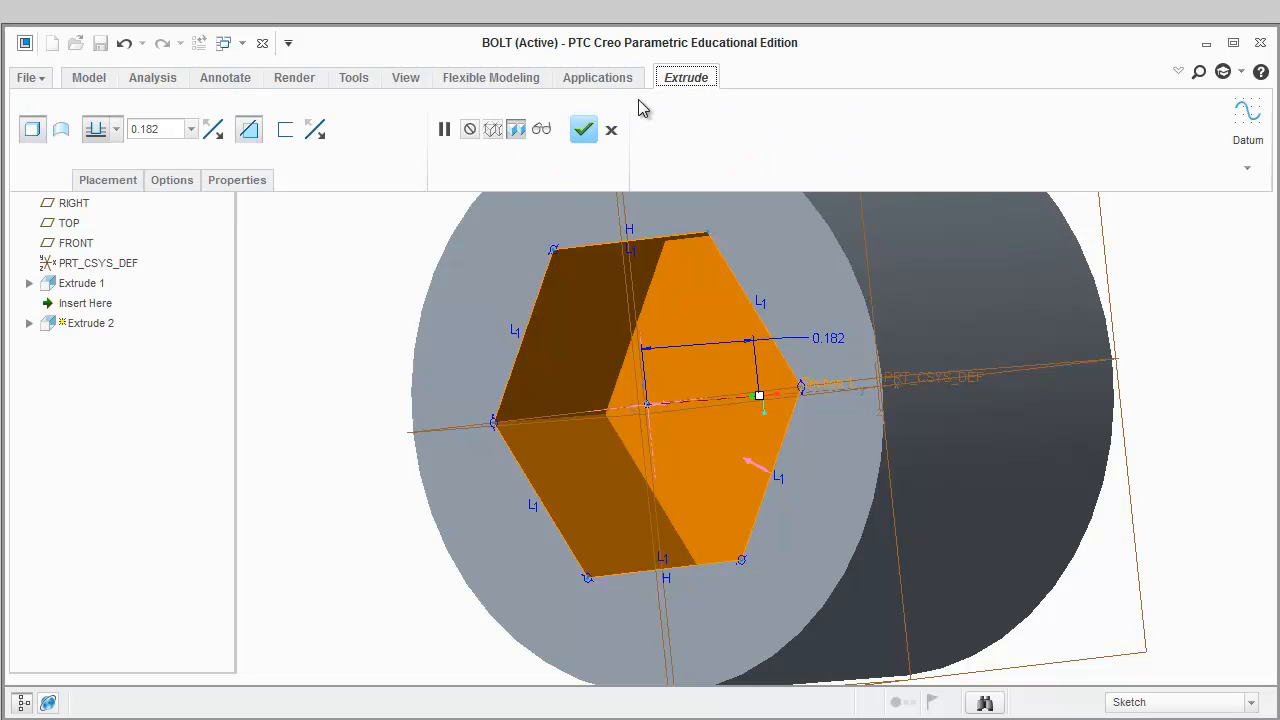
click(583, 131)
Start a new Extrude sketched on the cylinder's flat face opposite the socket, in the 2D sketch view
click(768, 116)
click(790, 134)
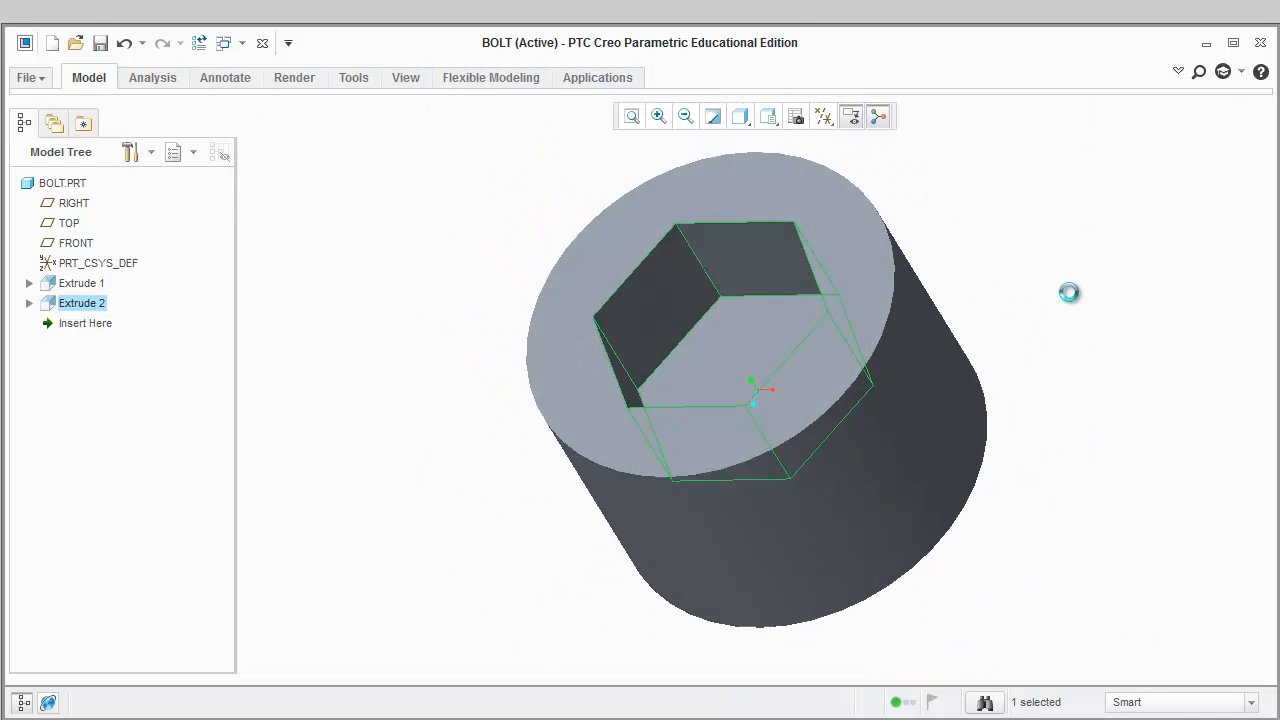
click(89, 77)
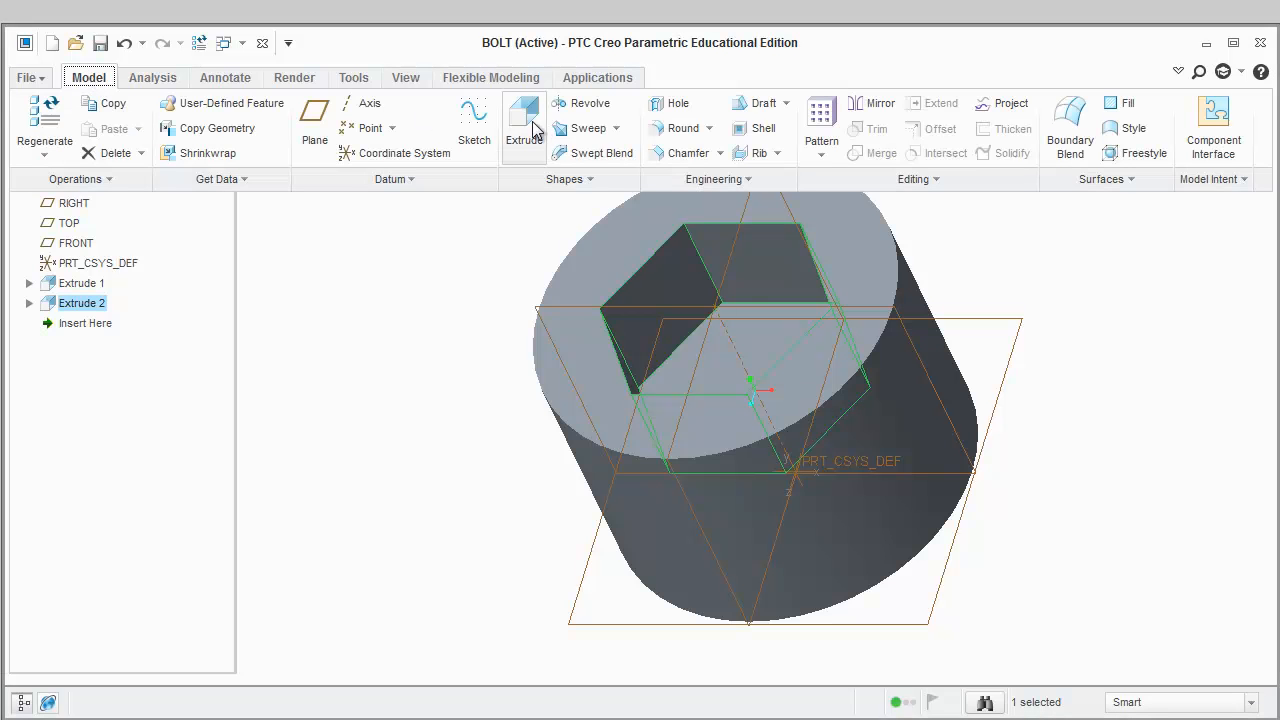
click(523, 116)
middle_drag(847, 307, 805, 242)
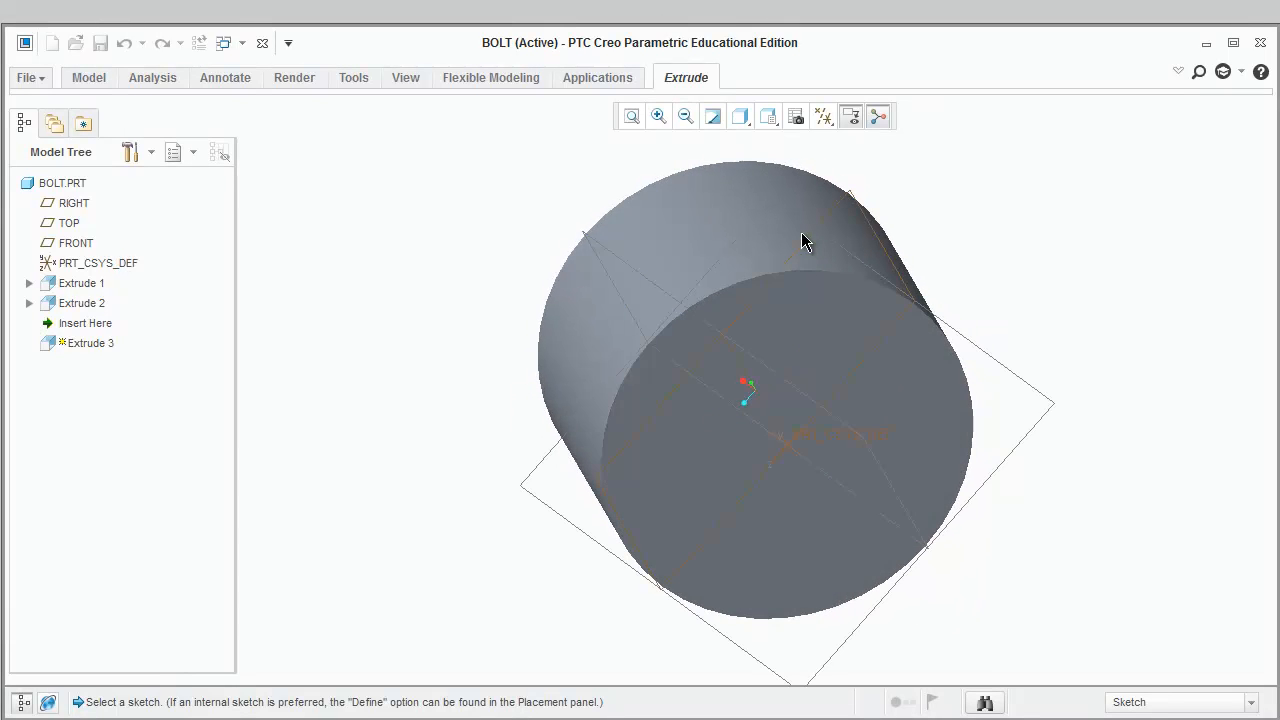
click(878, 368)
click(824, 117)
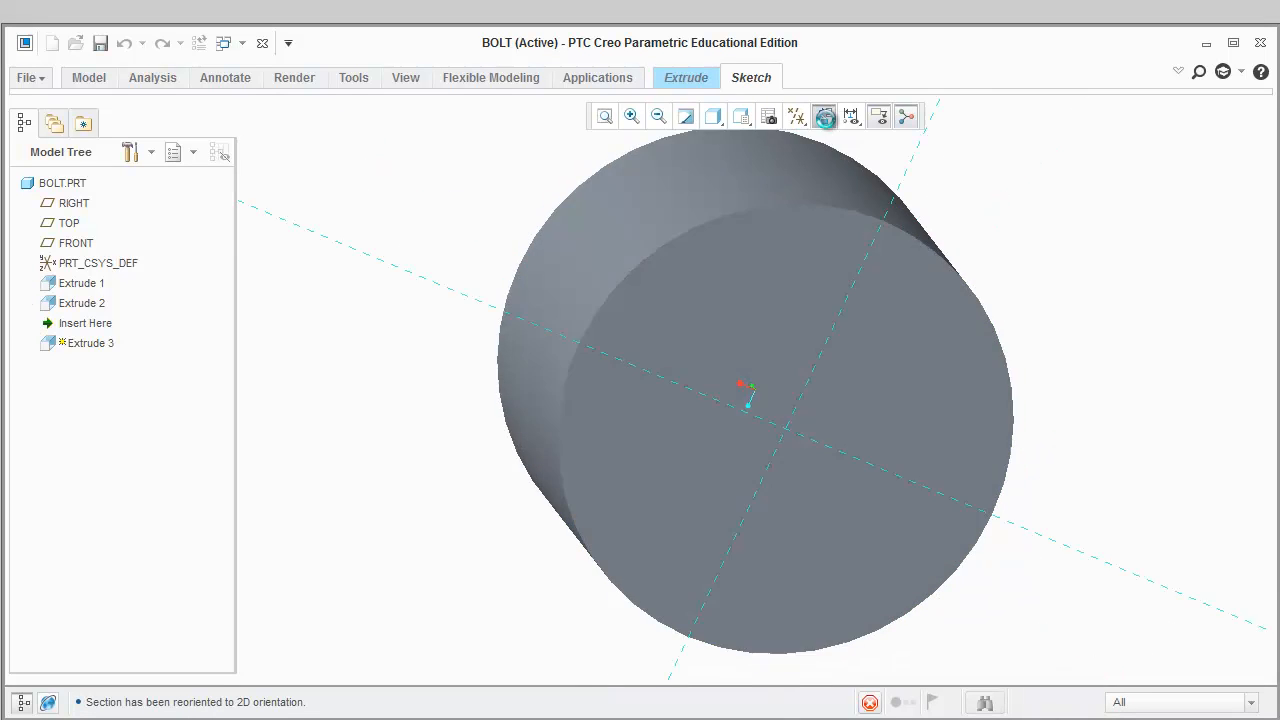
Sketch a circle of diameter 0.375 centred on the circular face and finish the sketch
click(751, 78)
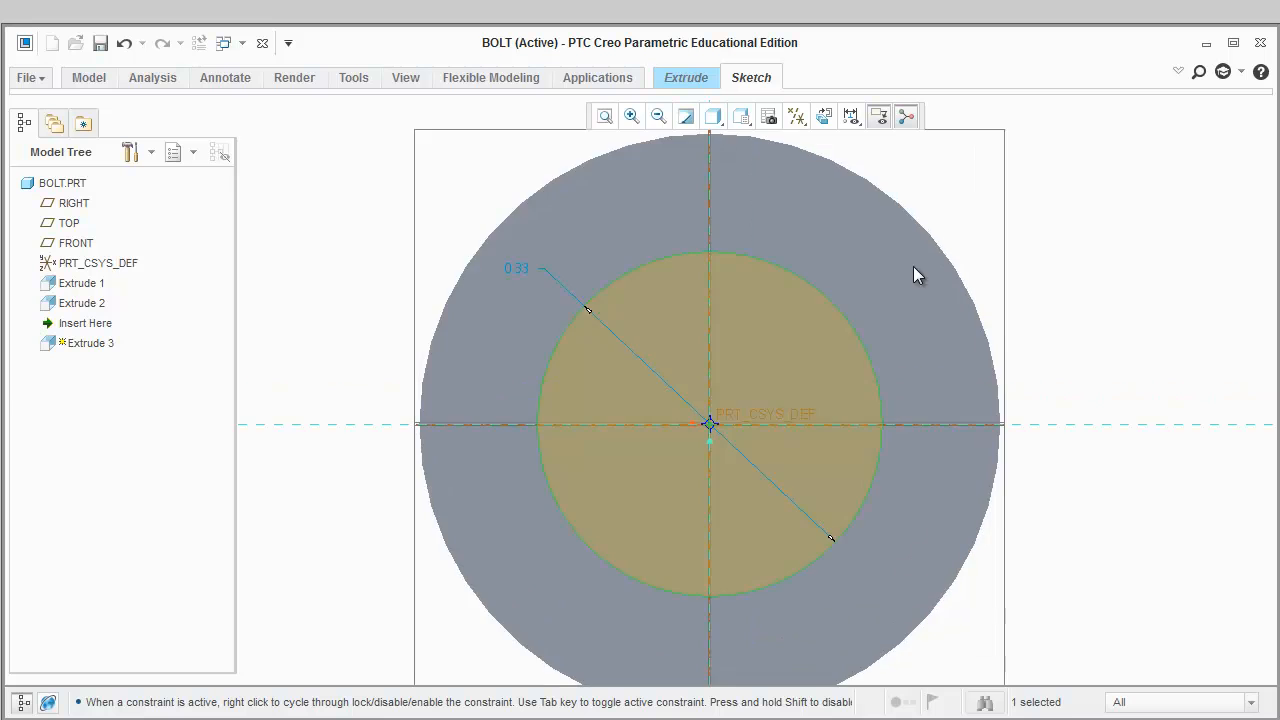
scroll(866, 283, up, 2)
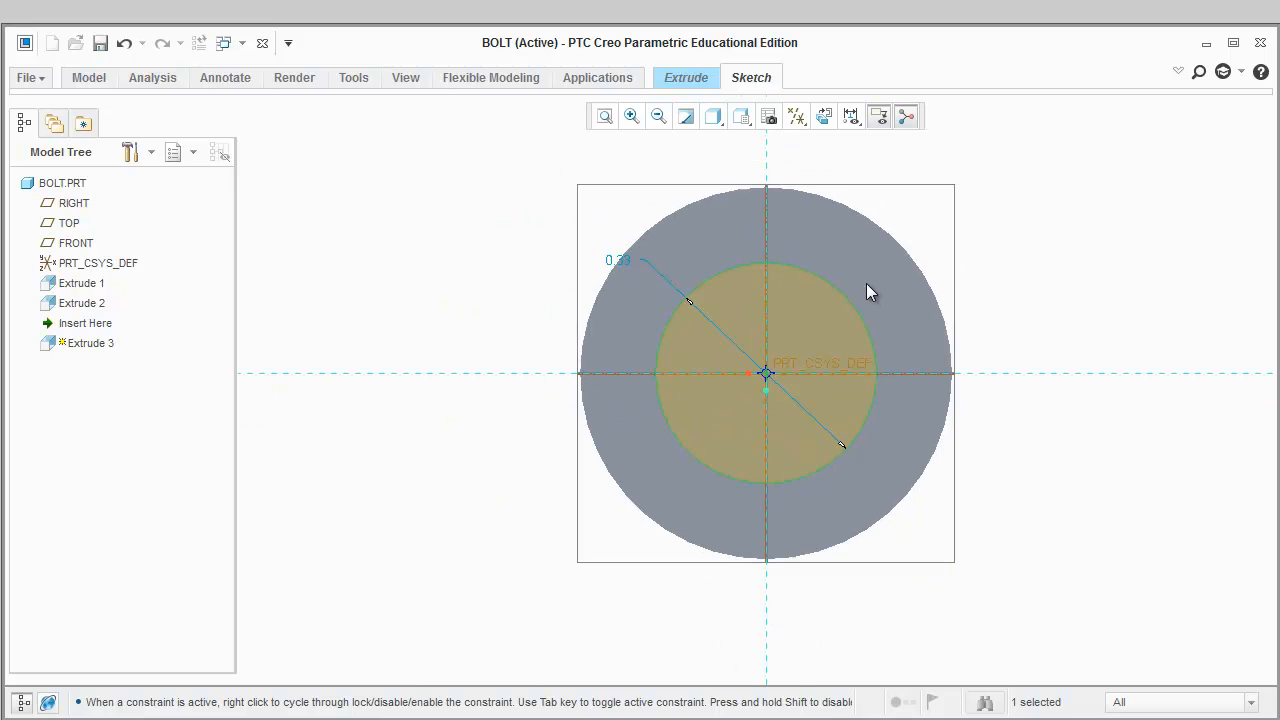
double_click(615, 264)
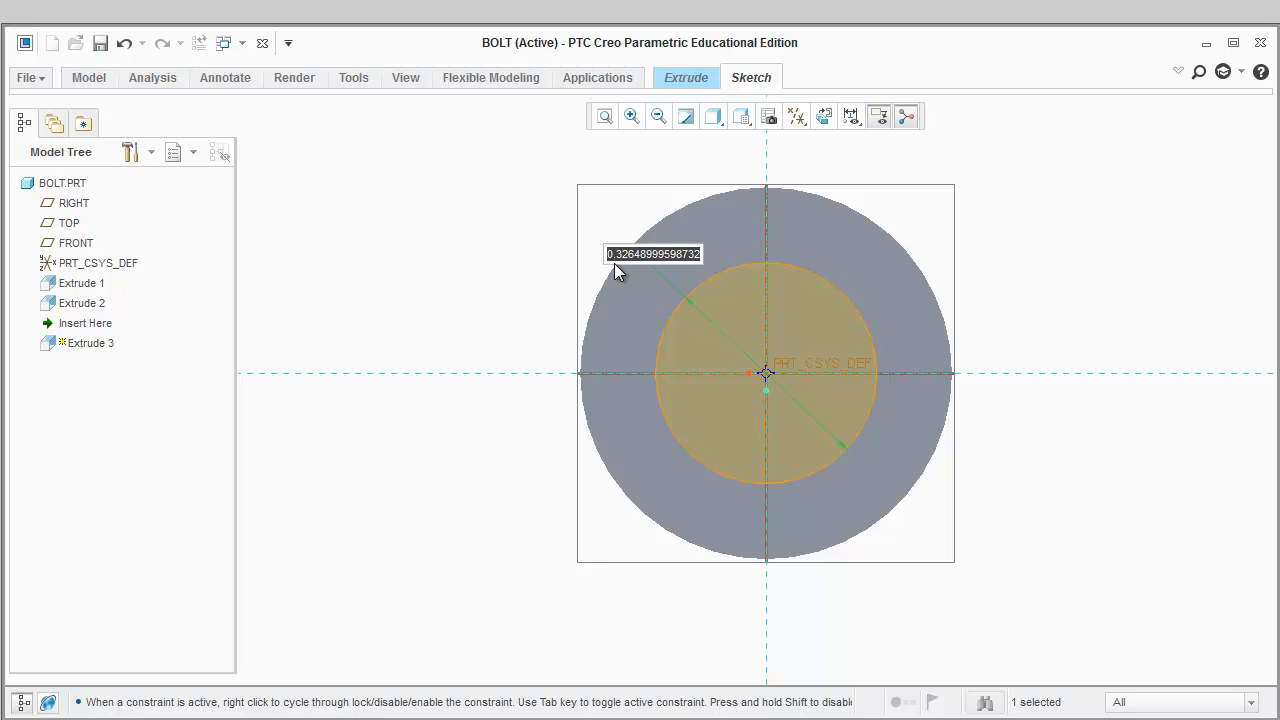
text(0.)
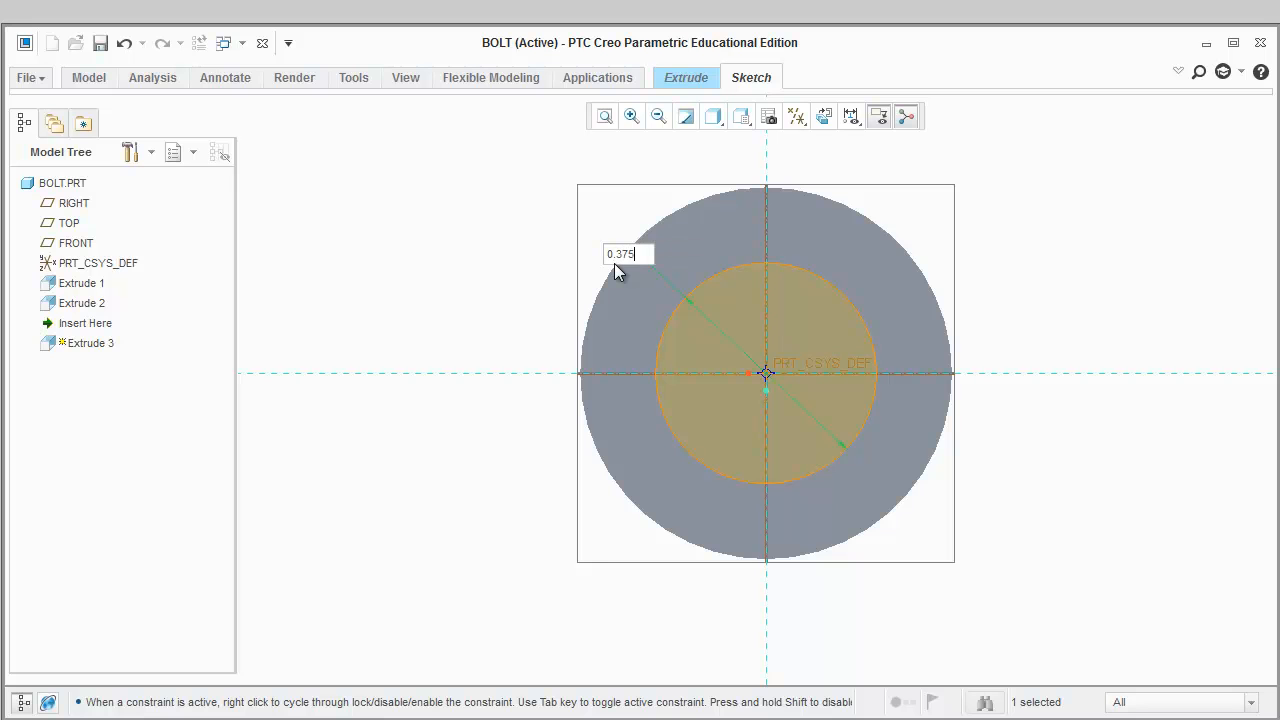
text(375)
key(Return)
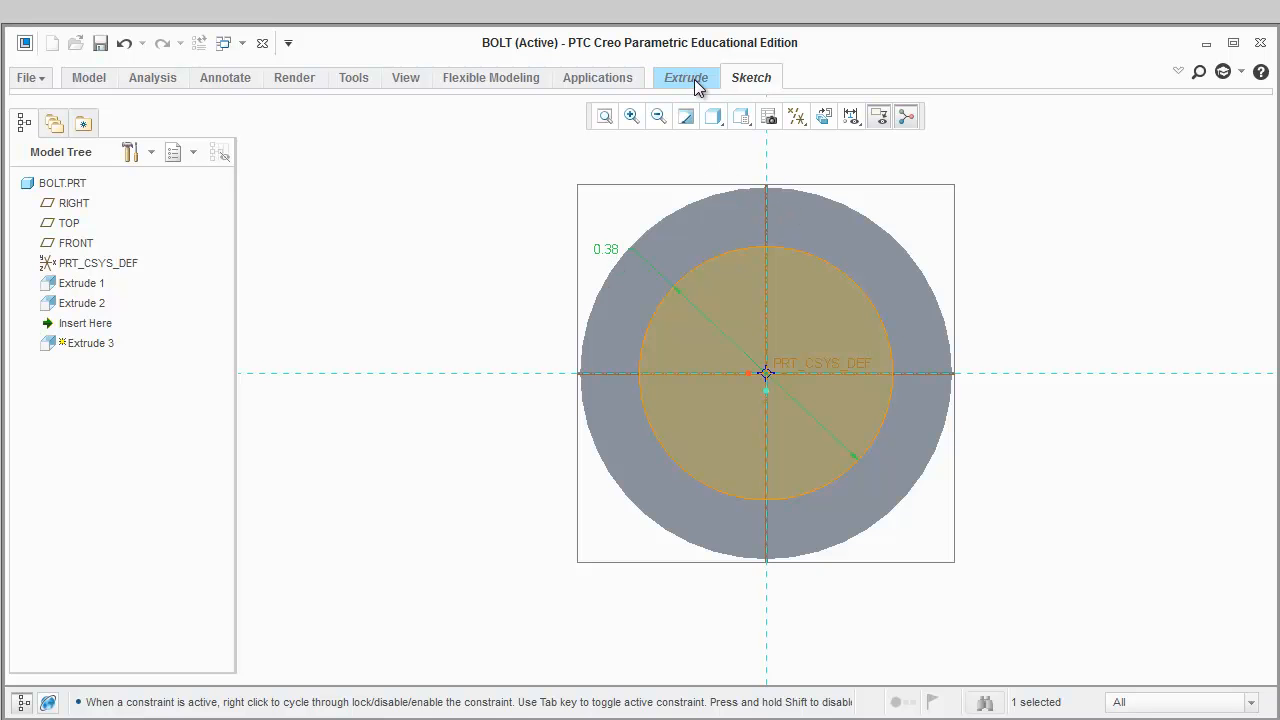
middle_drag(761, 286, 786, 294)
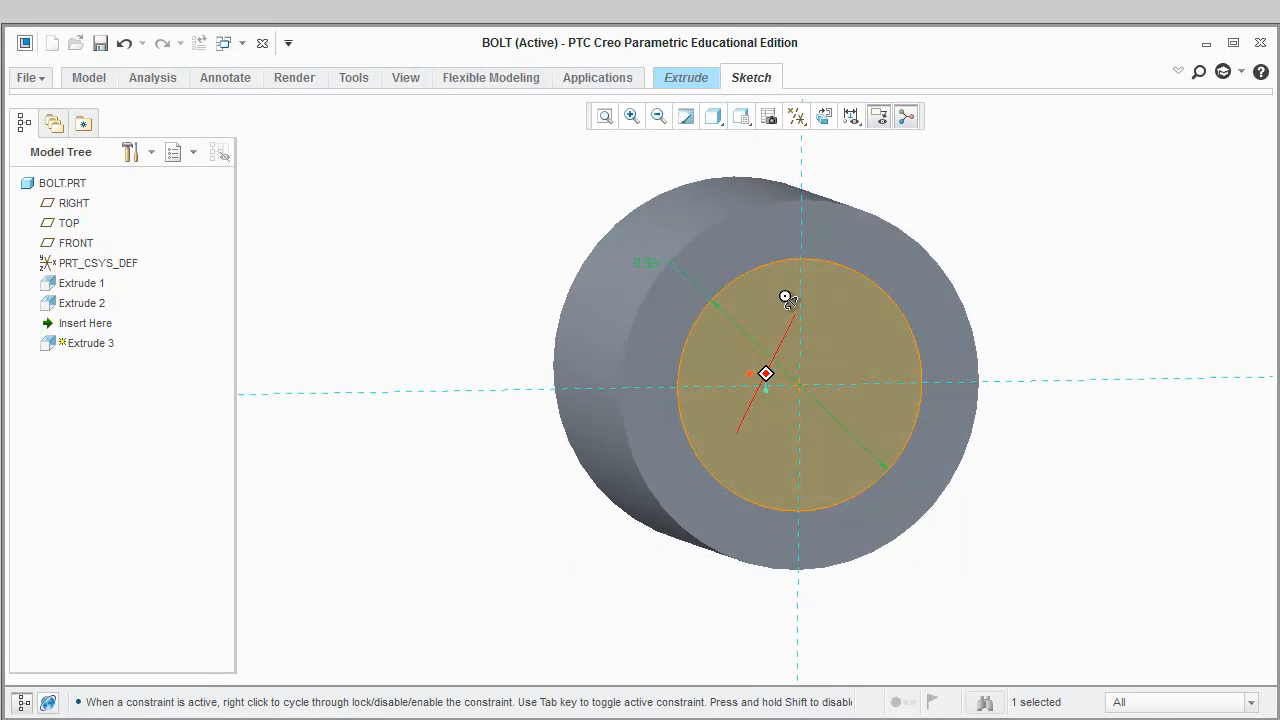
click(751, 79)
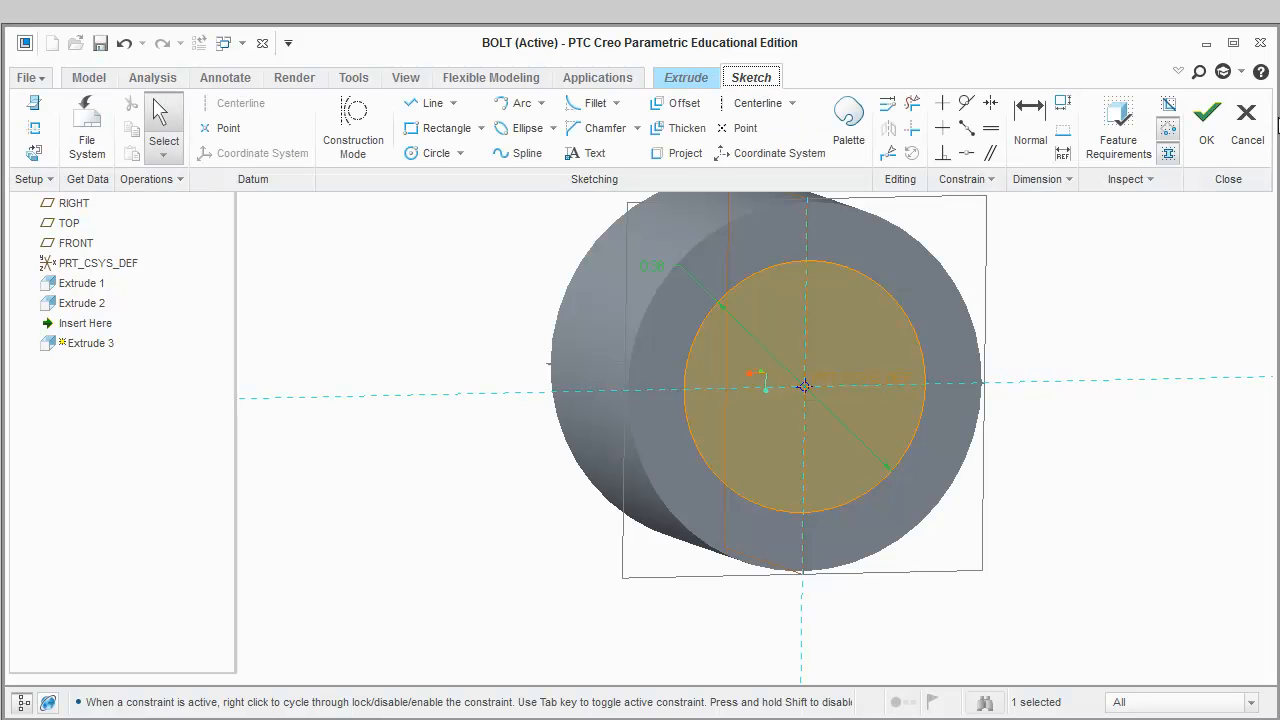
click(1207, 127)
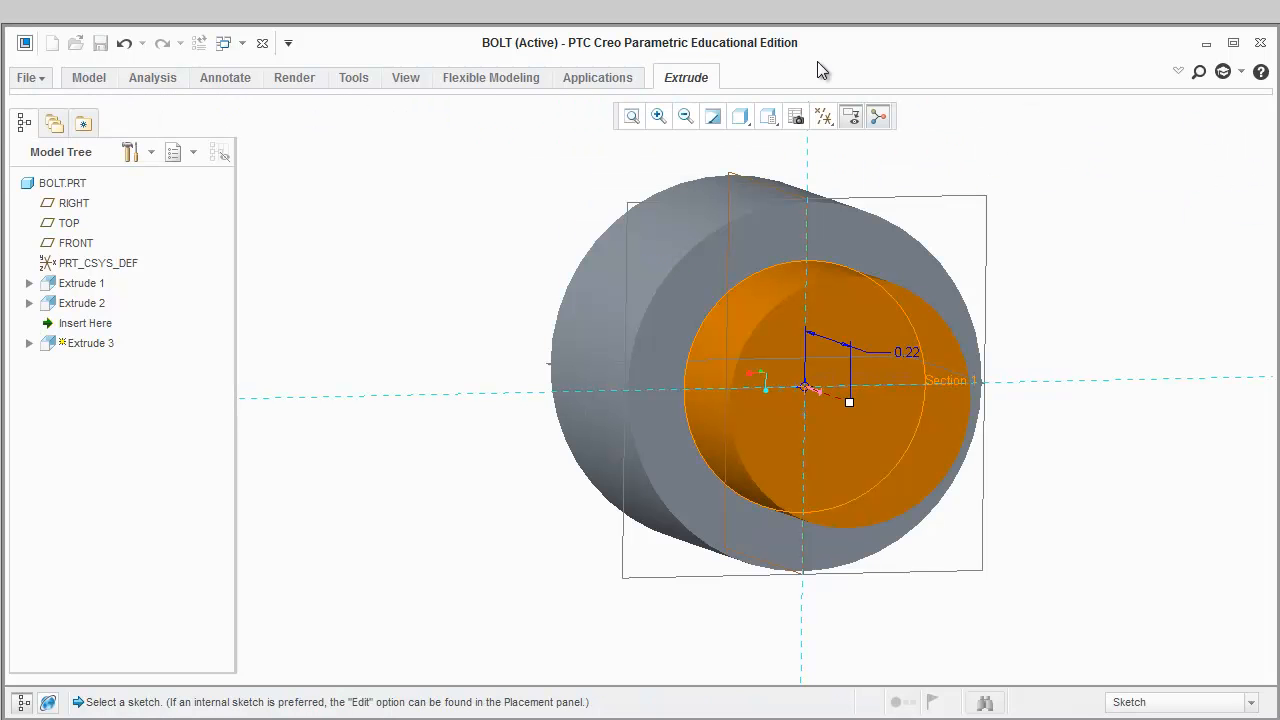
Extrude the circle outward from the head to a depth of 1.5 and complete the shank
double_click(172, 123)
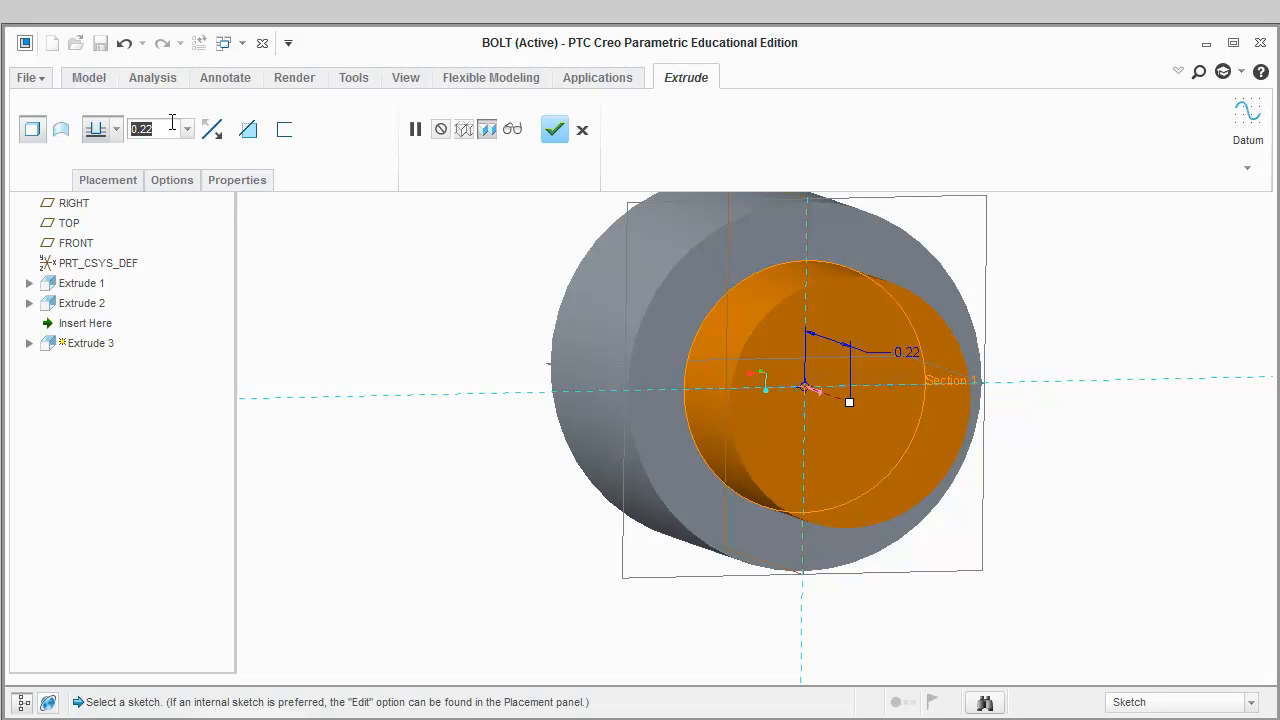
text(1.5)
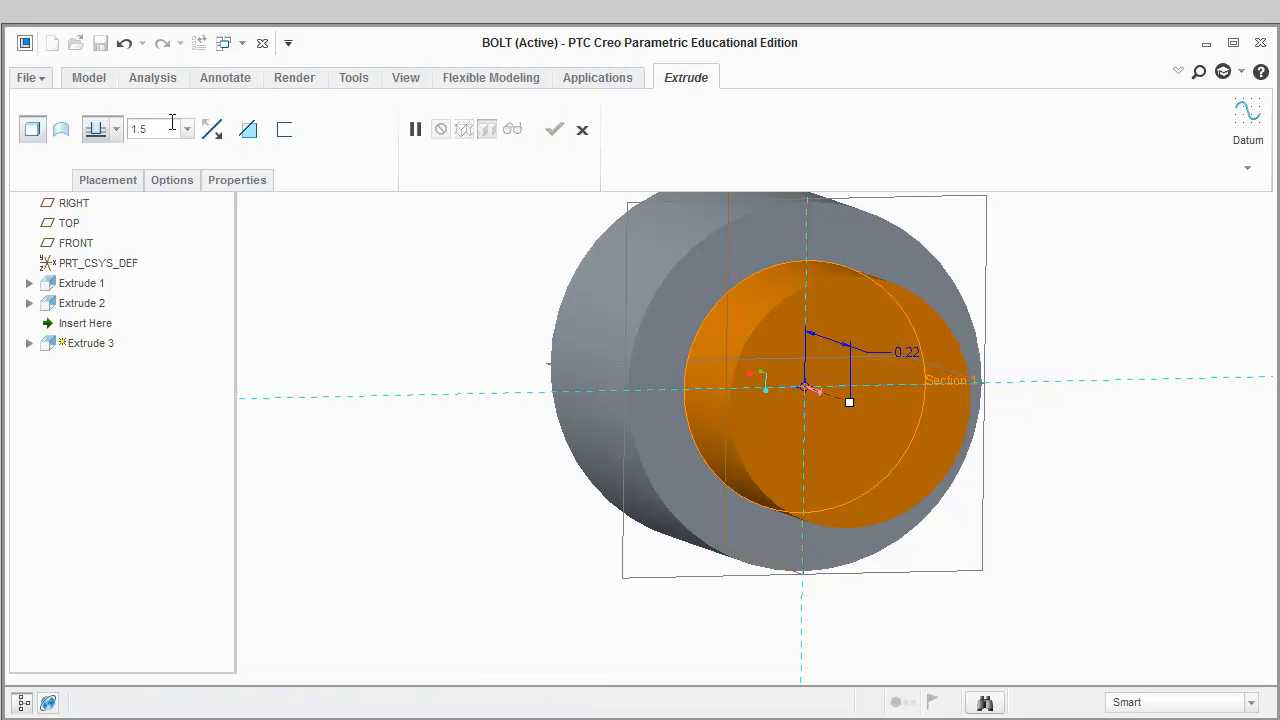
key(Return)
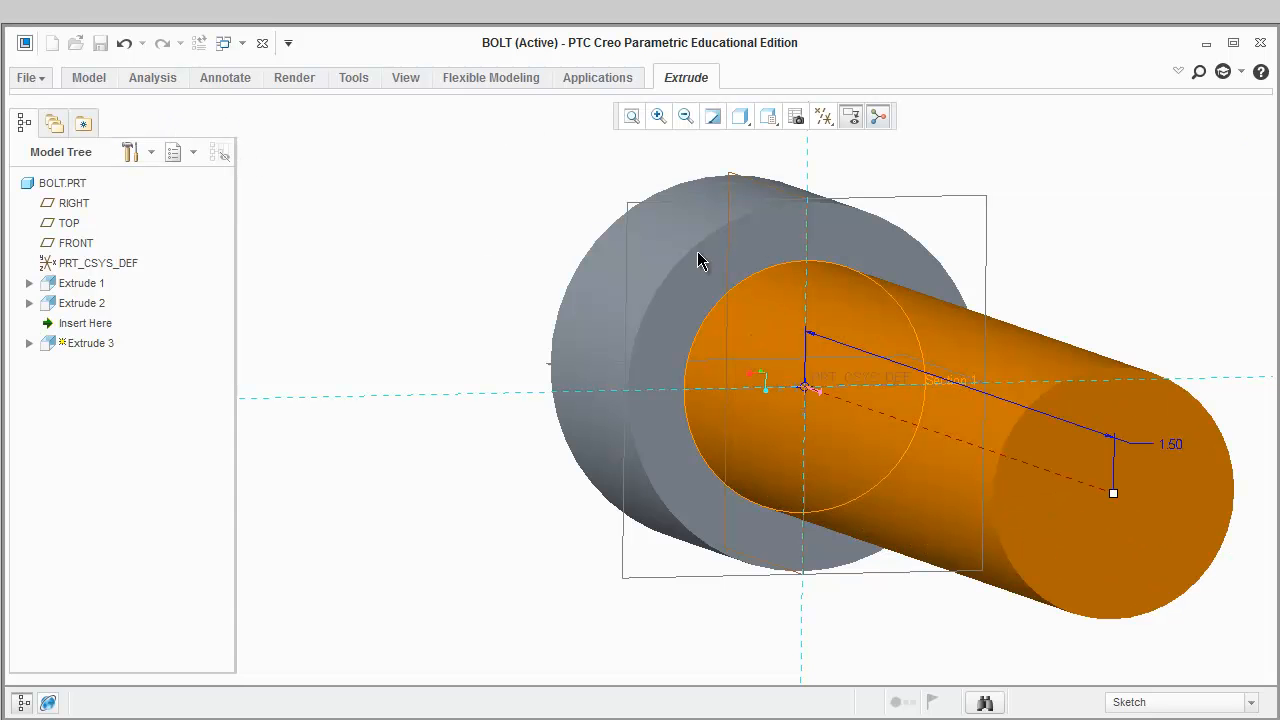
middle_drag(771, 249, 826, 252)
scroll(772, 260, down, 2)
scroll(773, 258, up, 5)
scroll(773, 257, down, 2)
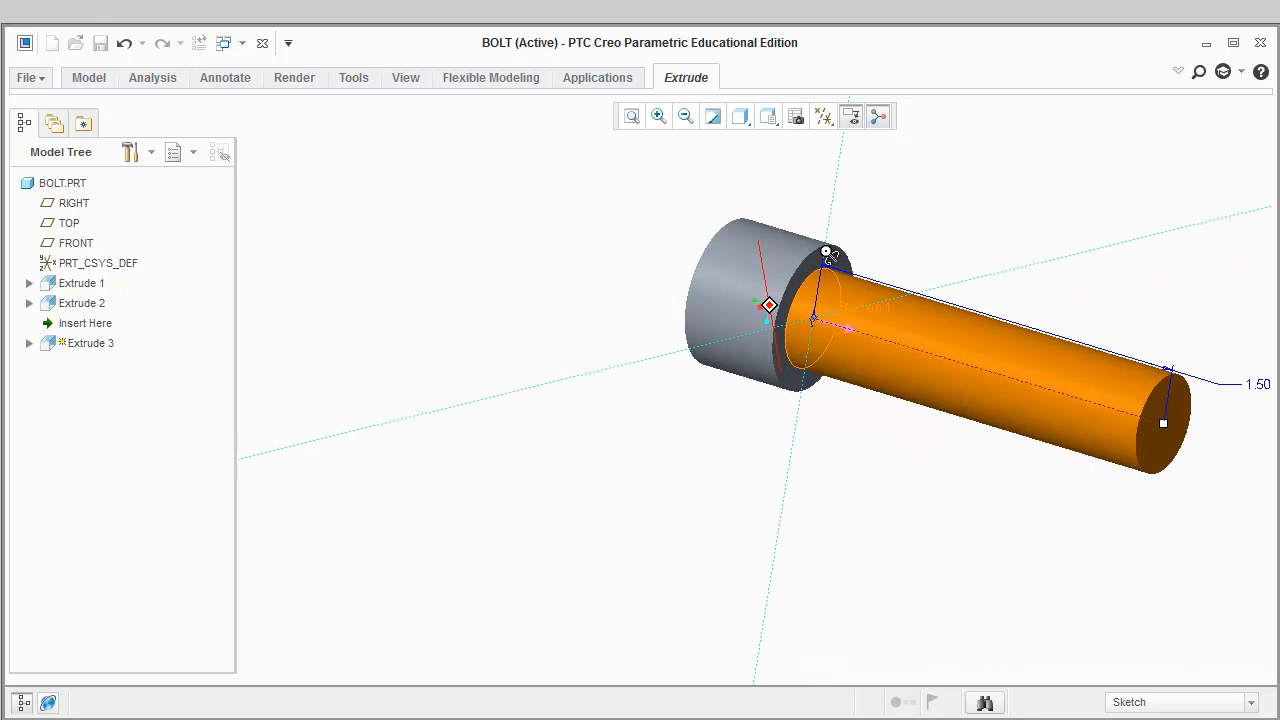
click(701, 77)
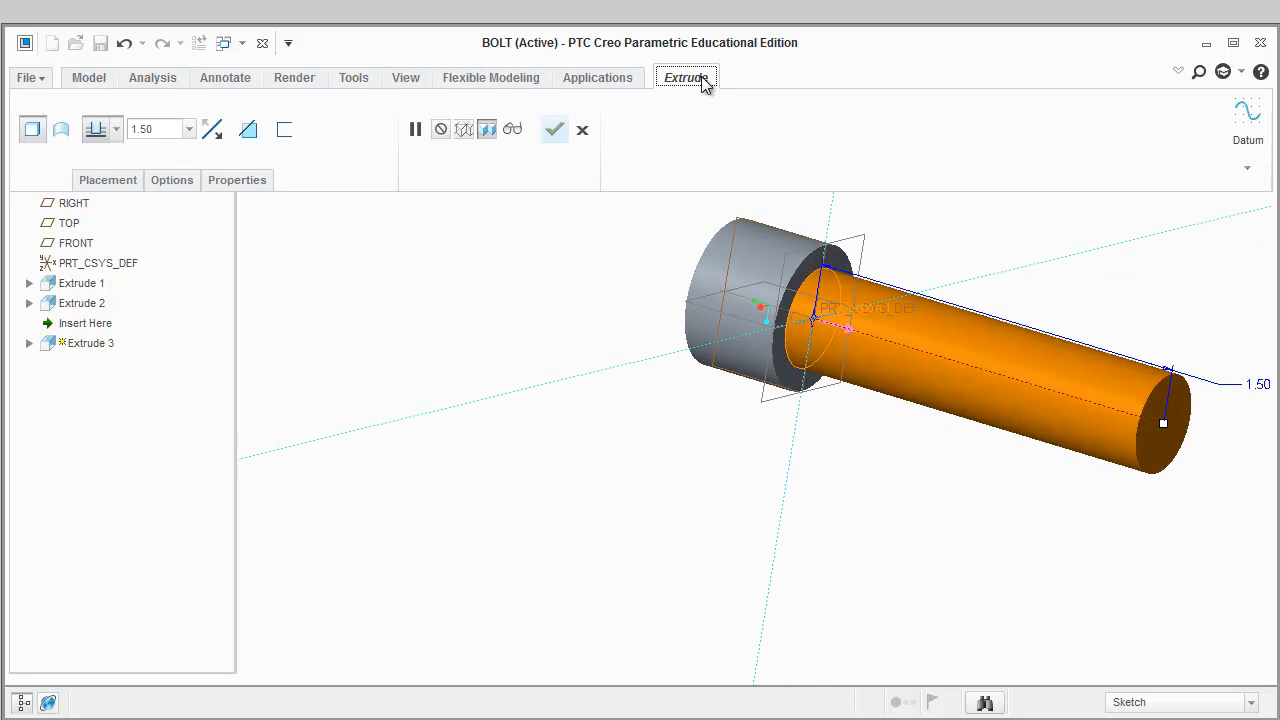
click(556, 130)
Start an edge chamfer of type 45 x D and set its D value to 0.025
click(768, 116)
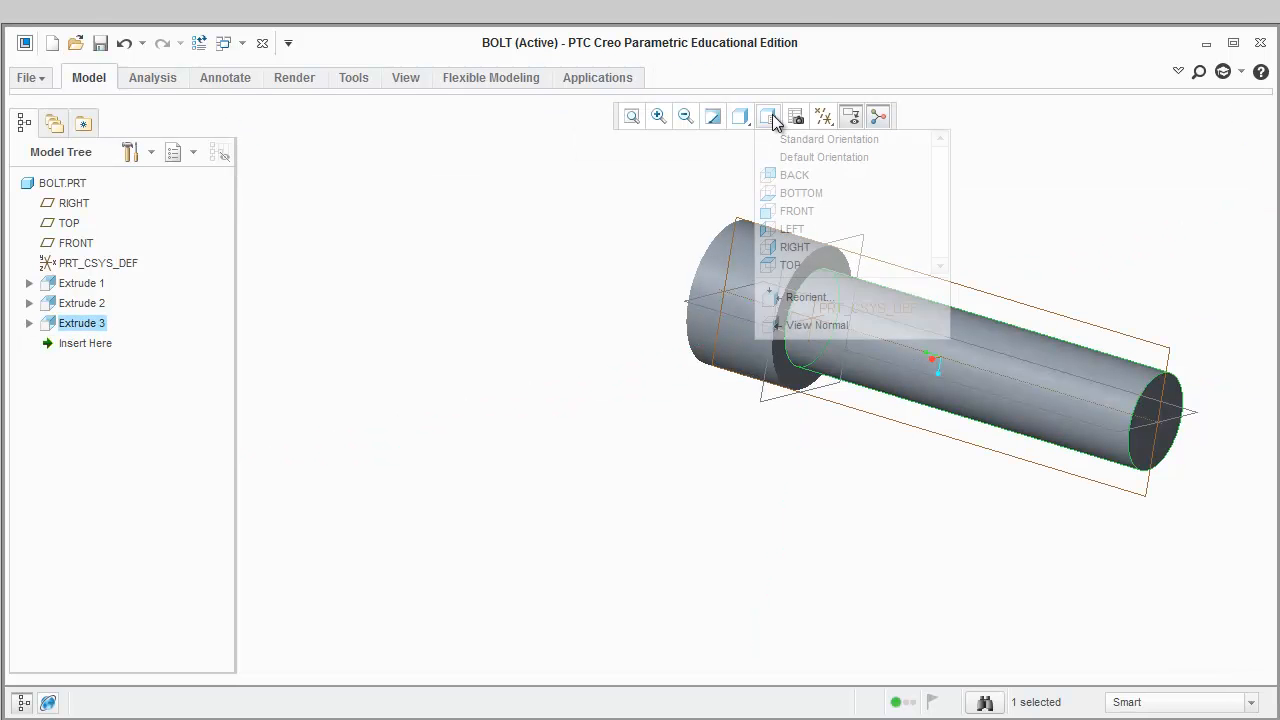
click(786, 139)
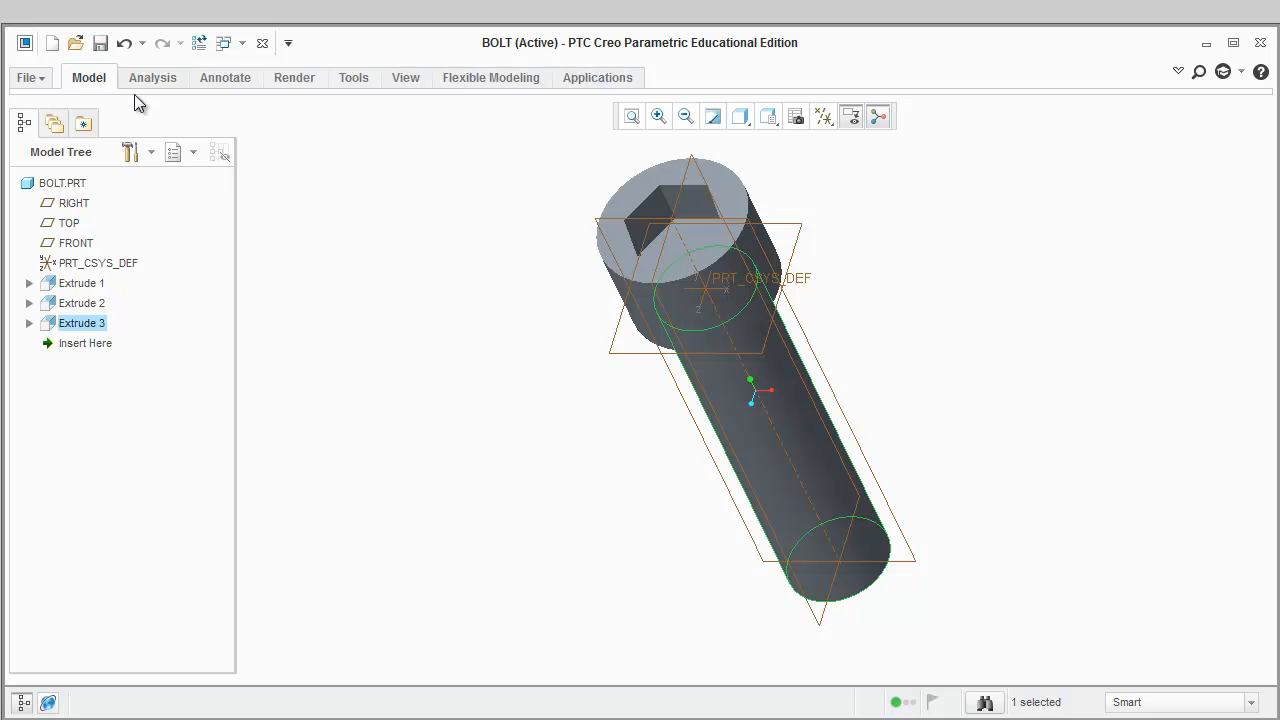
click(97, 80)
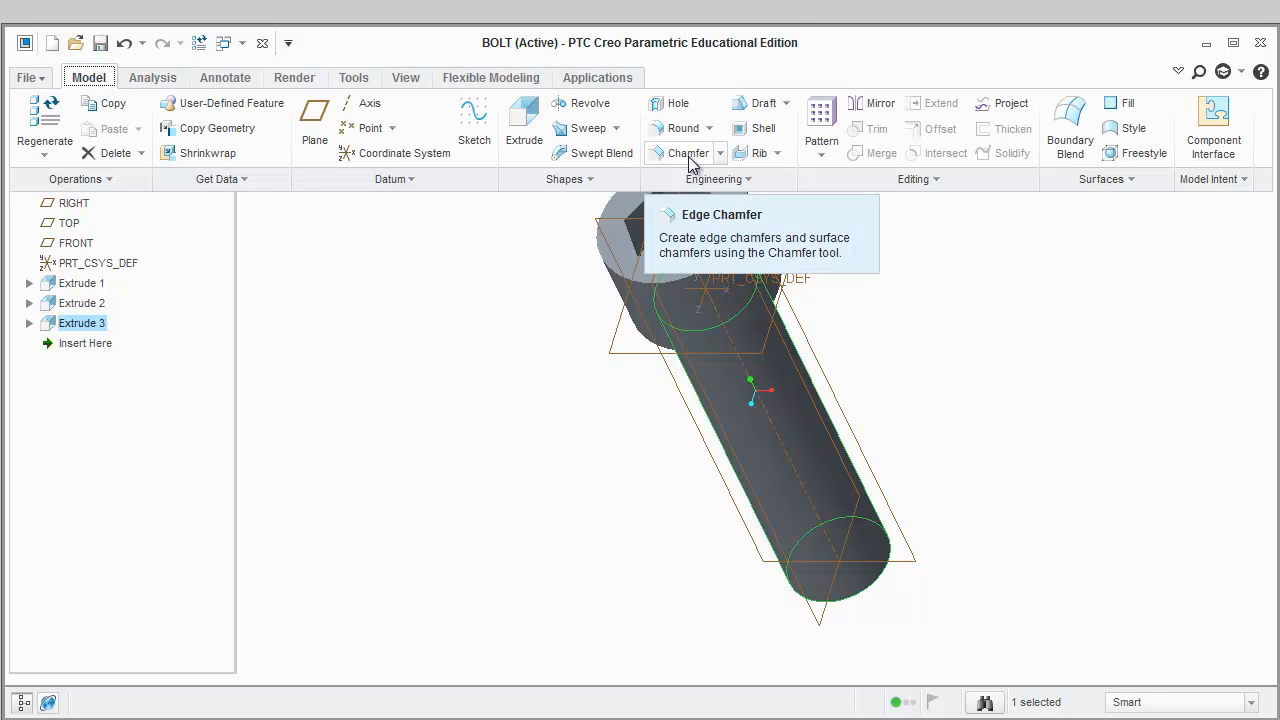
click(688, 158)
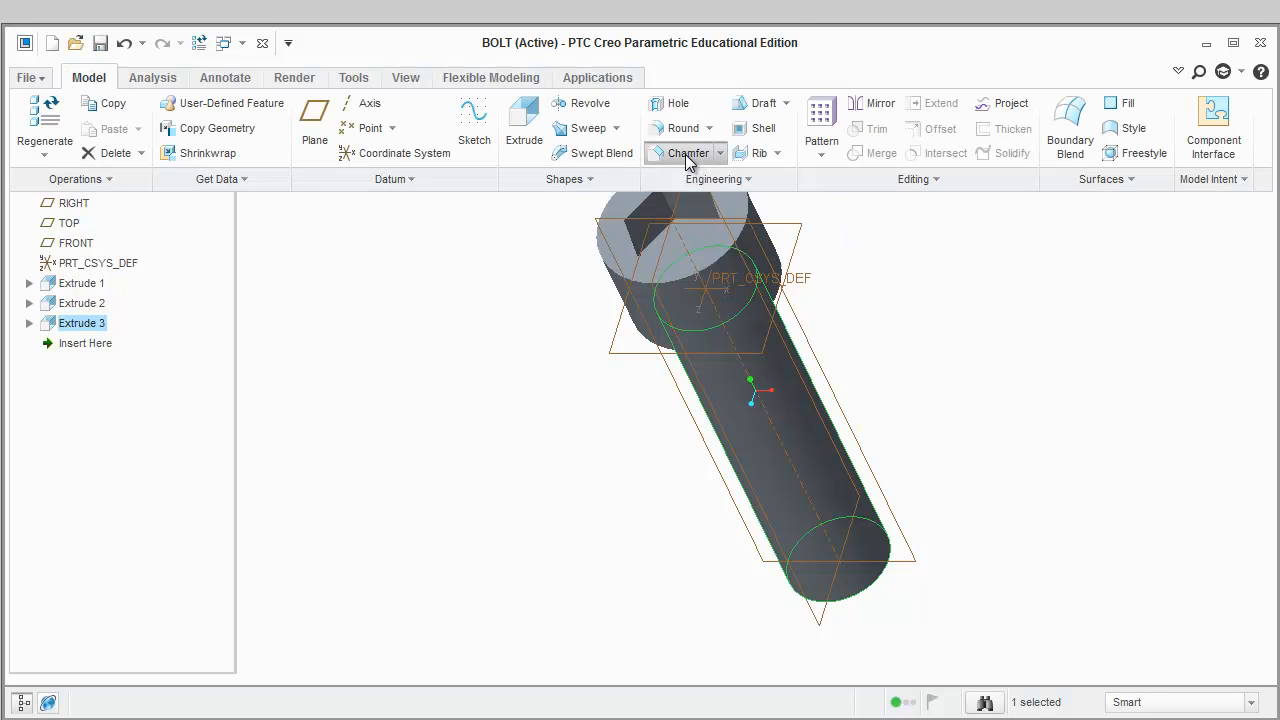
click(158, 129)
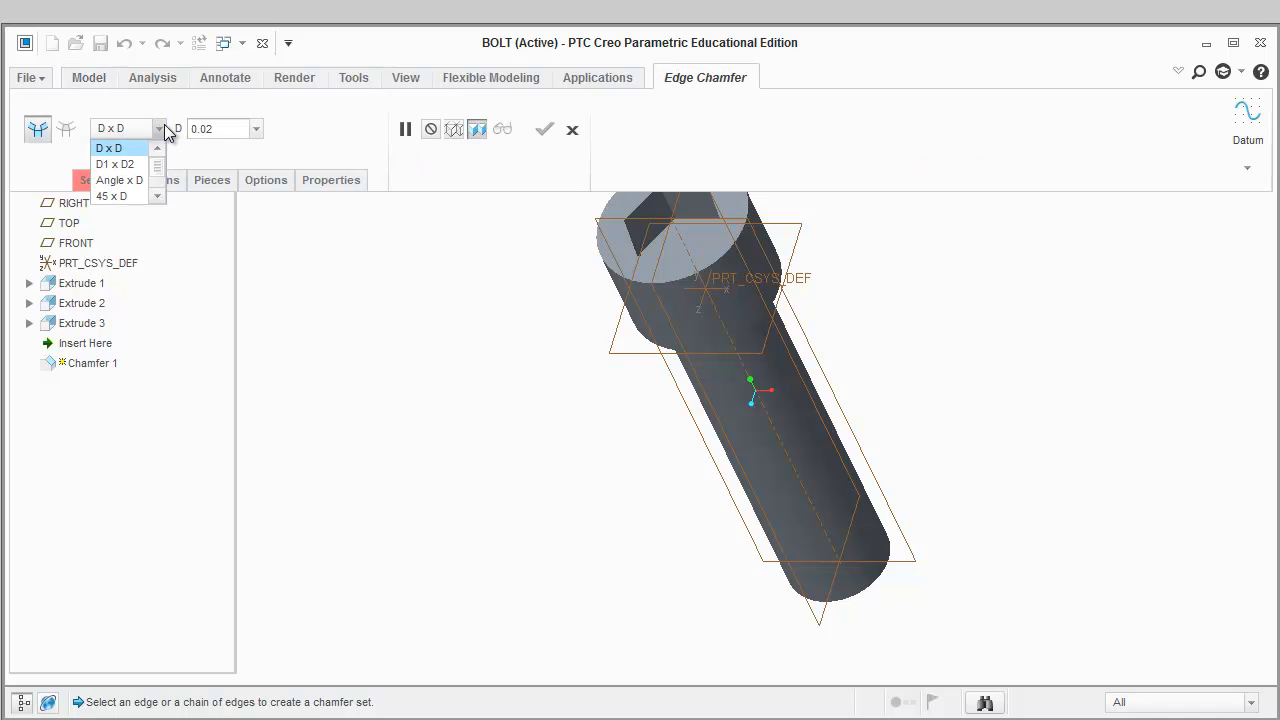
click(134, 194)
click(231, 128)
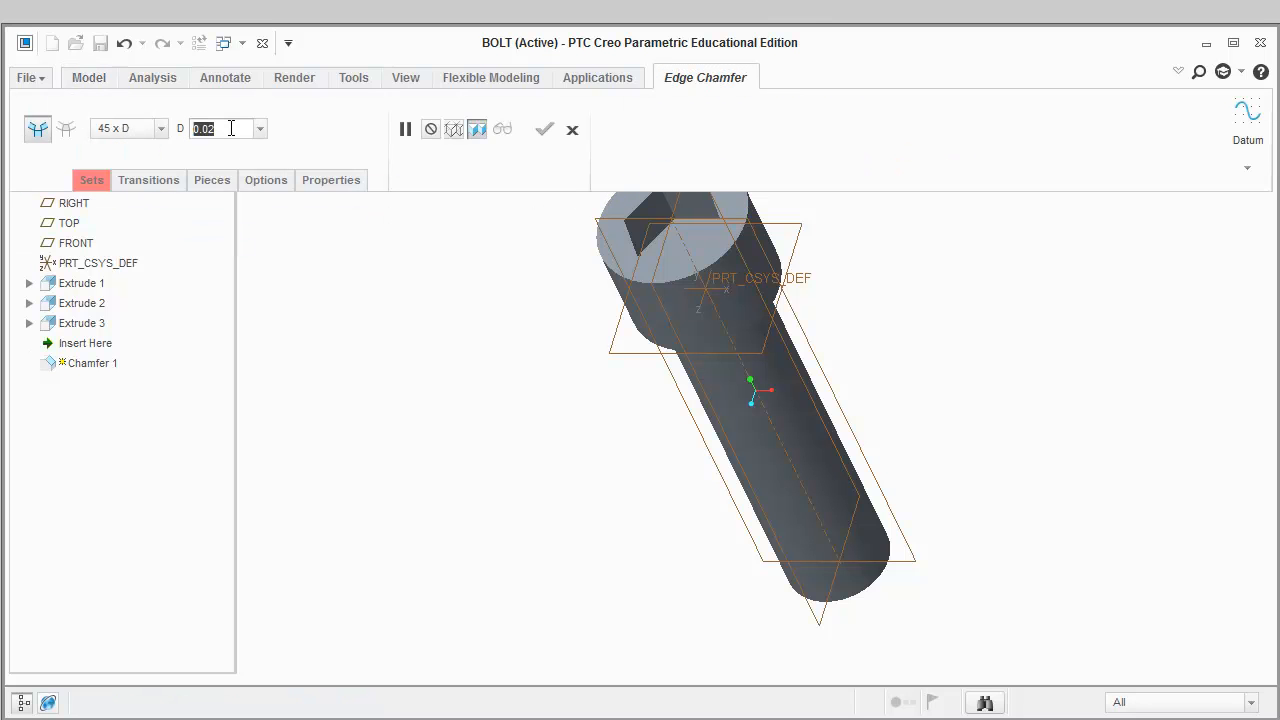
text(0)
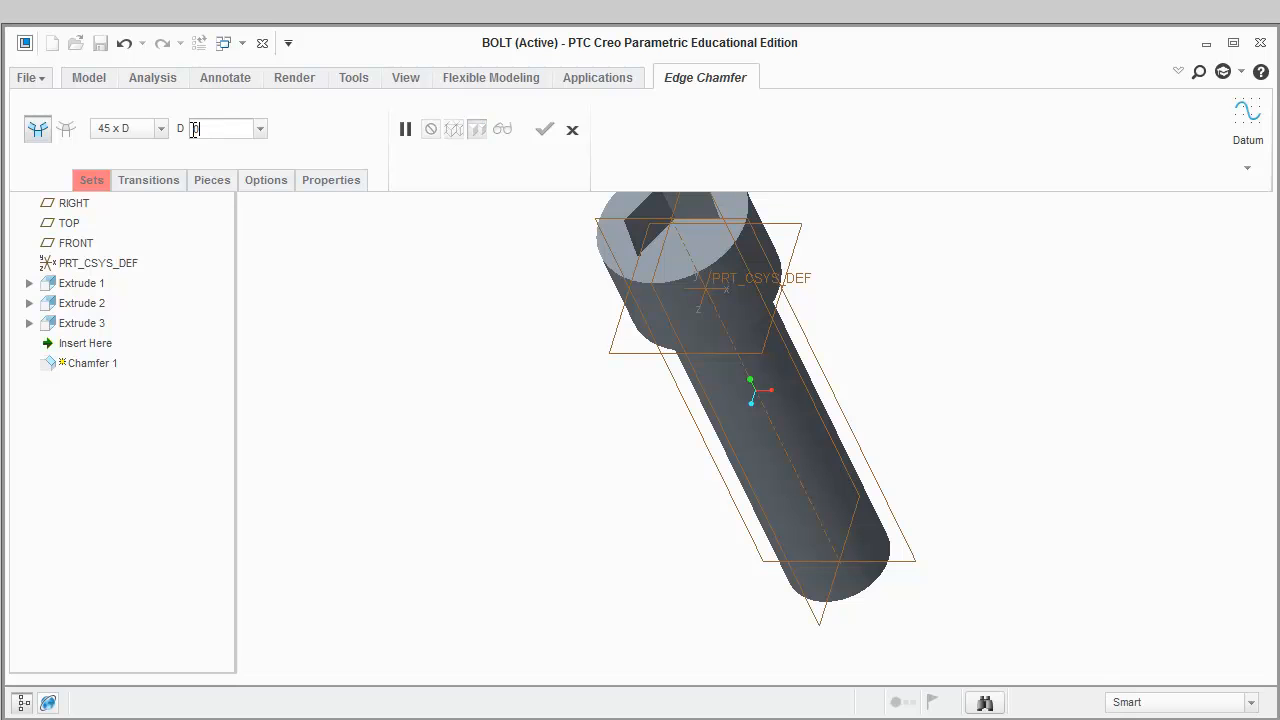
text(.025)
key(Return)
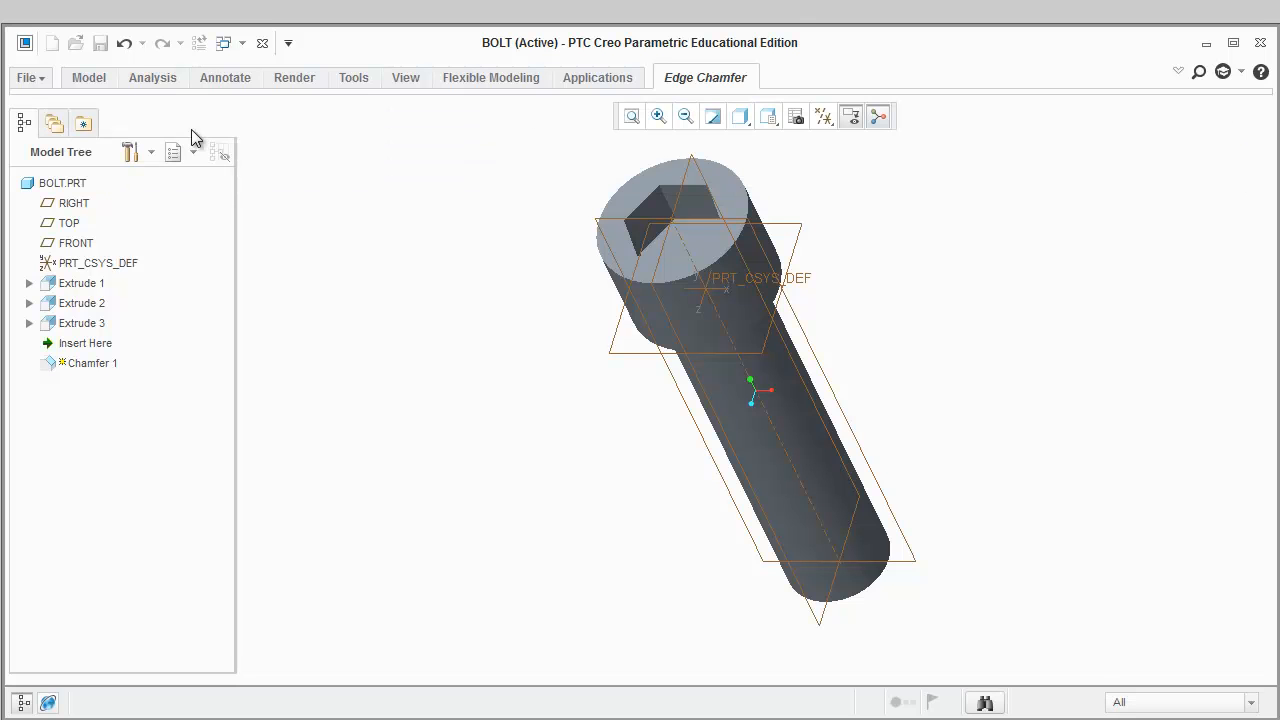
Apply the chamfer to the outer edge of the socket face and the shank's free end edge, and complete the feature
click(753, 213)
middle_drag(855, 415, 835, 452)
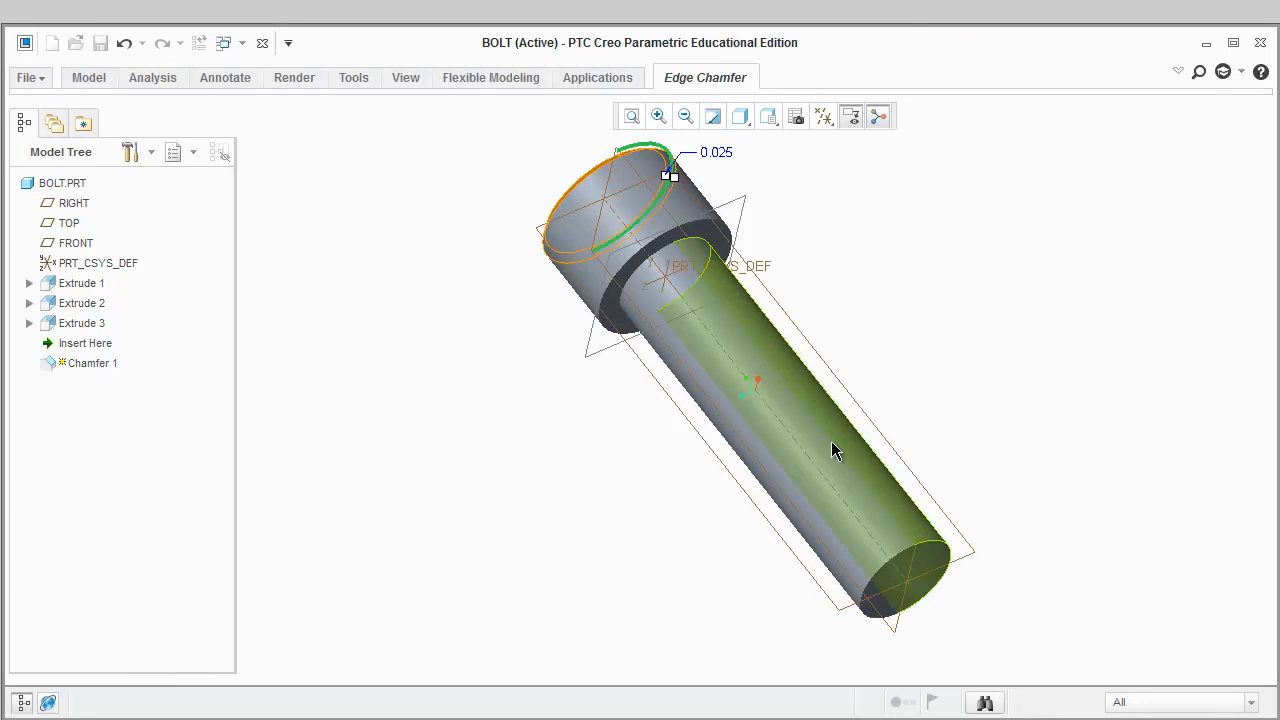
click(912, 556)
middle_drag(915, 396, 974, 460)
scroll(974, 460, down, 2)
scroll(817, 260, down, 1)
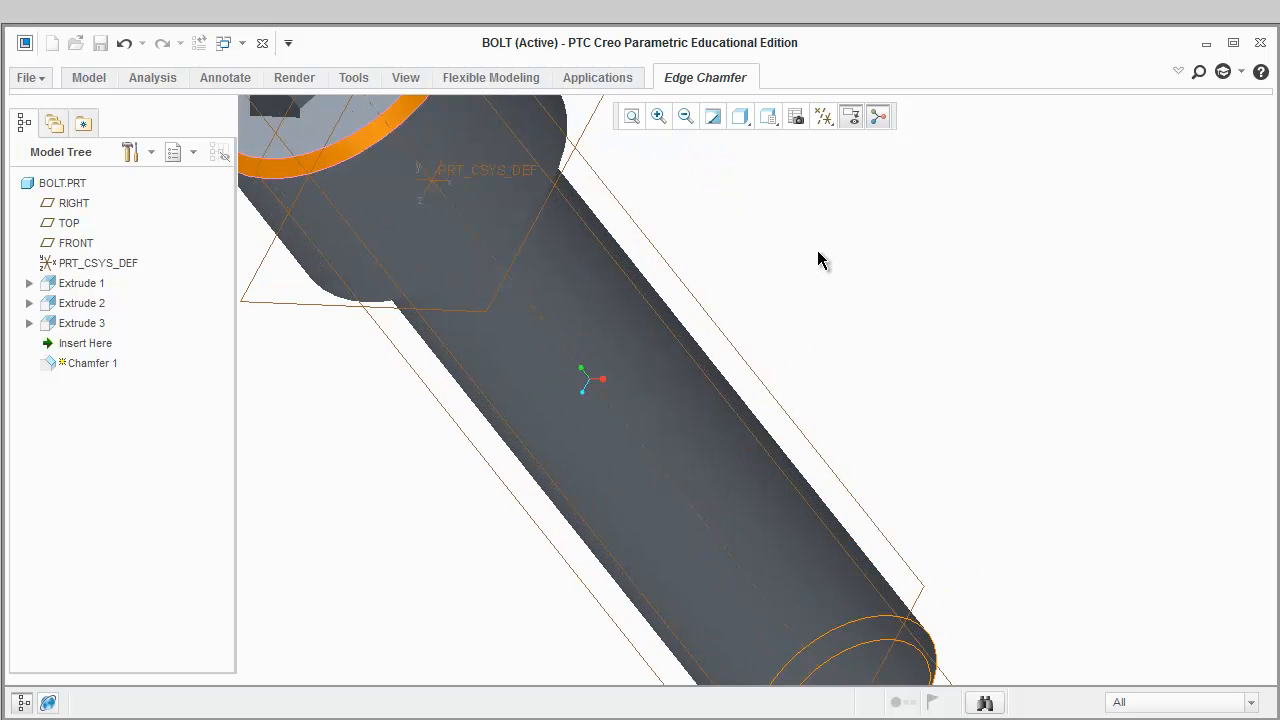
scroll(821, 256, up, 3)
click(731, 80)
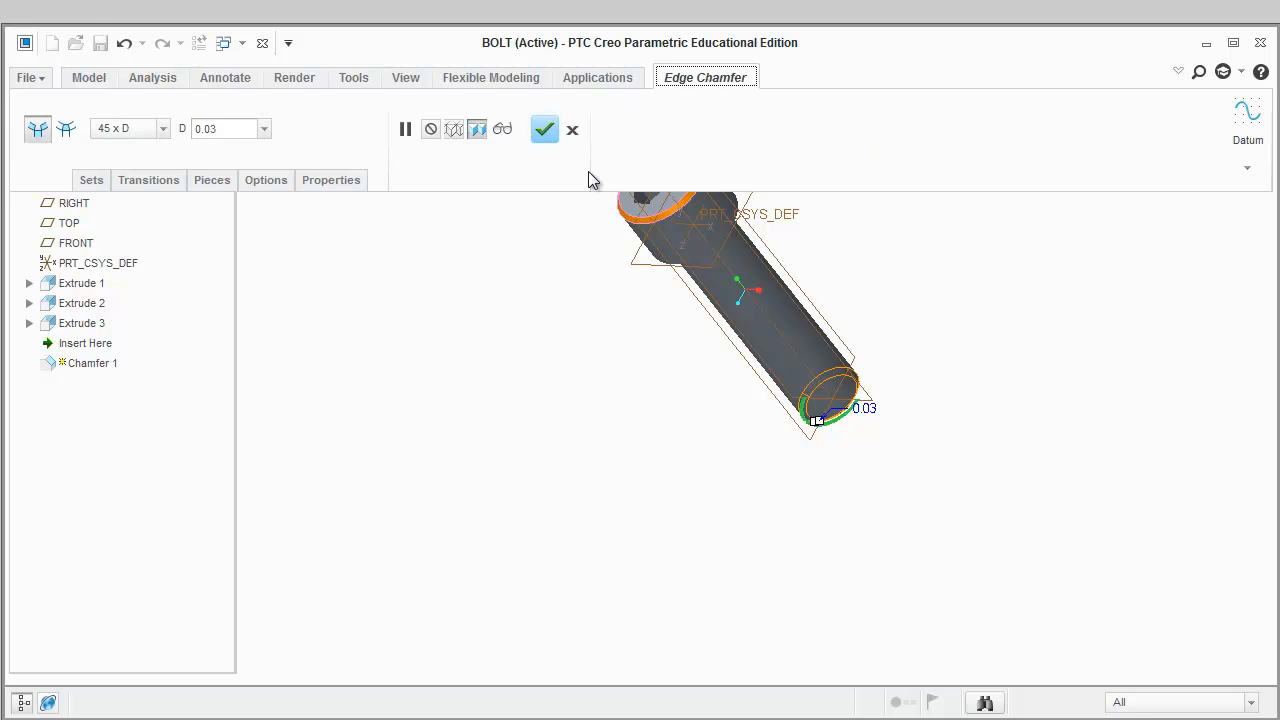
click(550, 131)
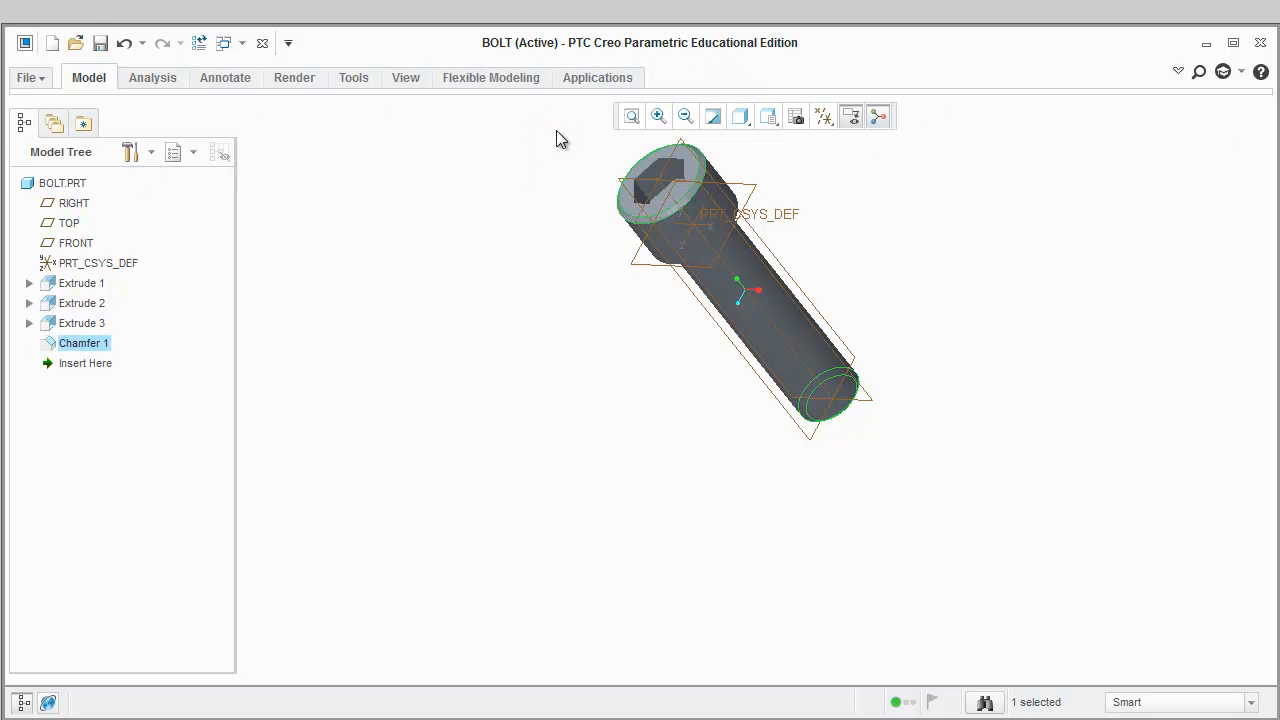
Start a Cosmetic Thread and place it on the shank's cylindrical surface
click(769, 118)
click(786, 136)
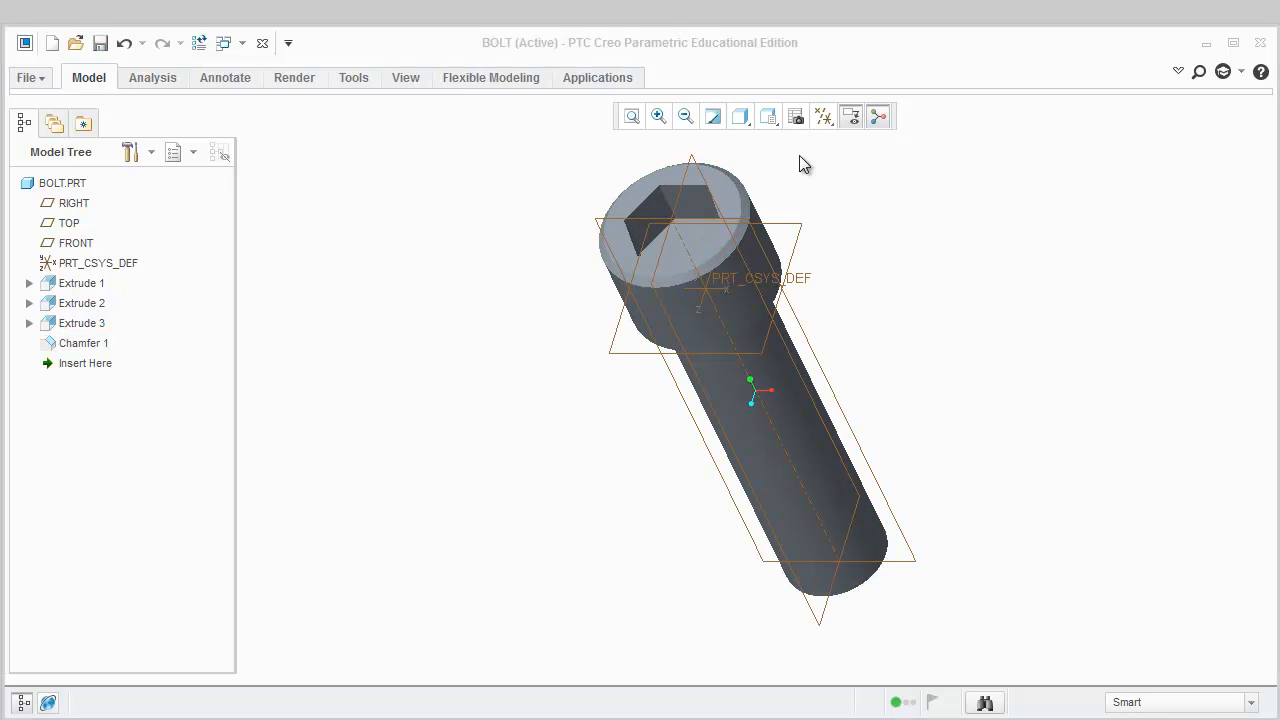
click(88, 77)
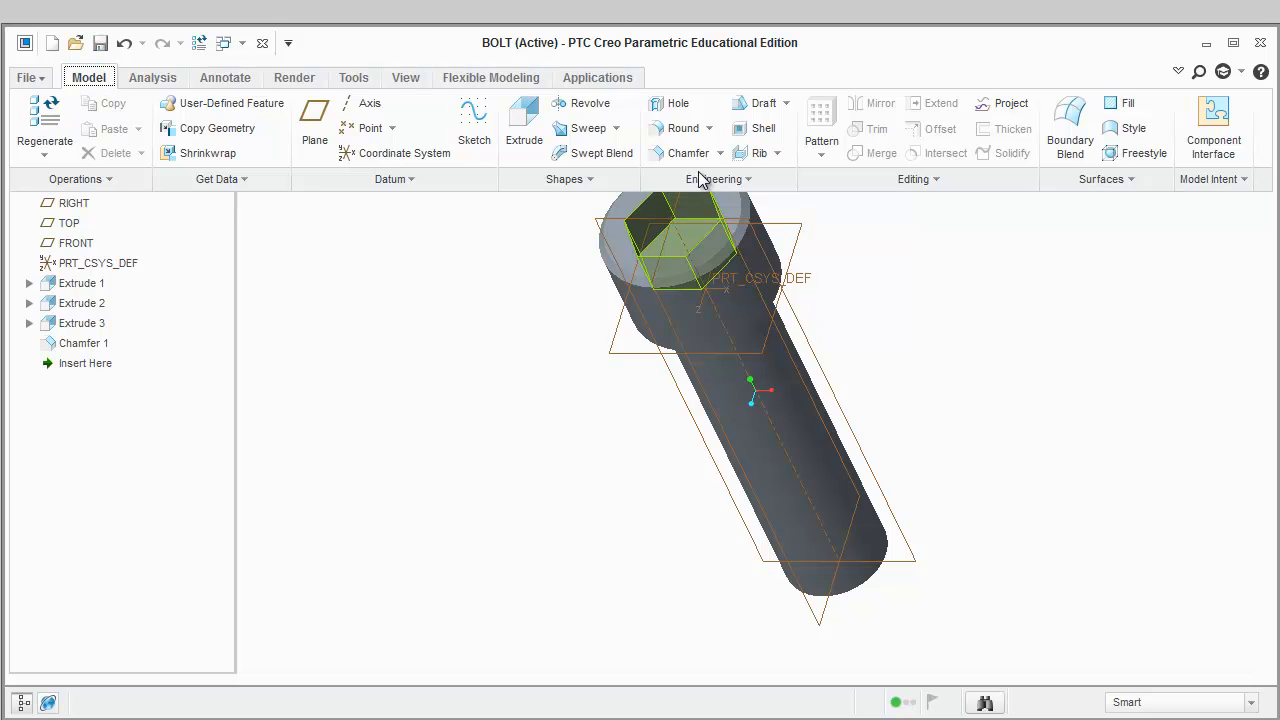
click(741, 181)
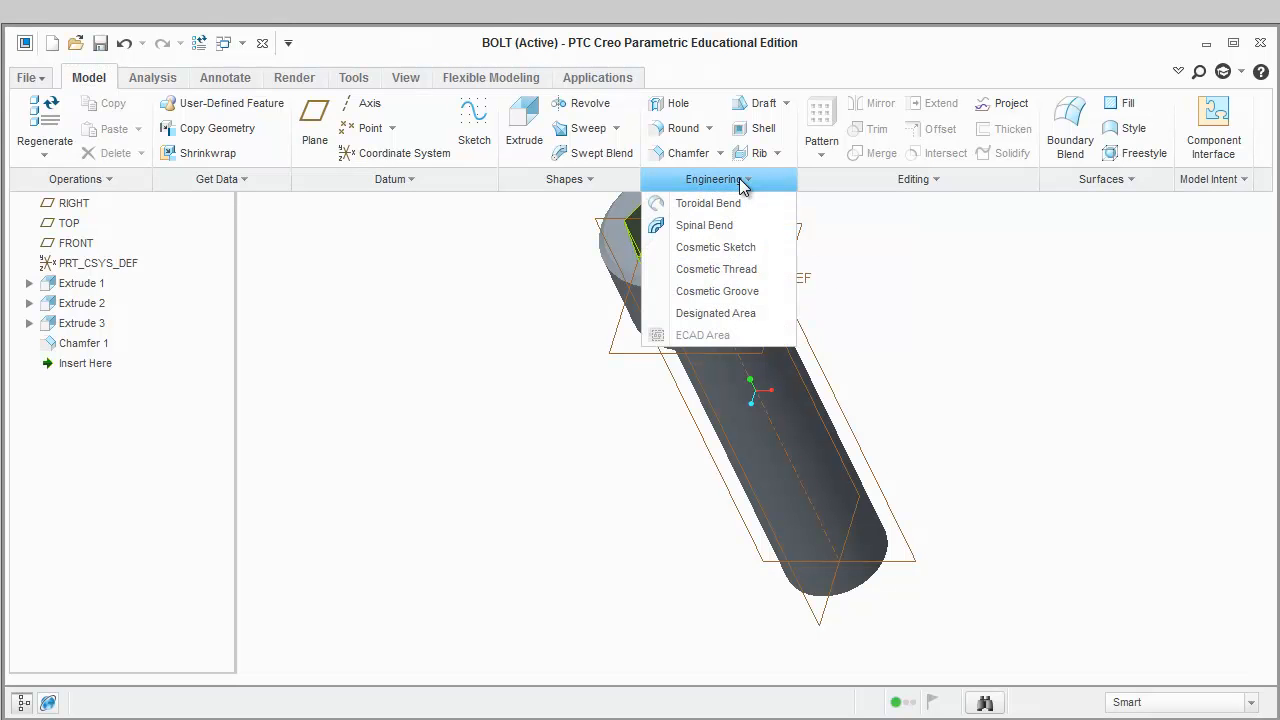
click(743, 270)
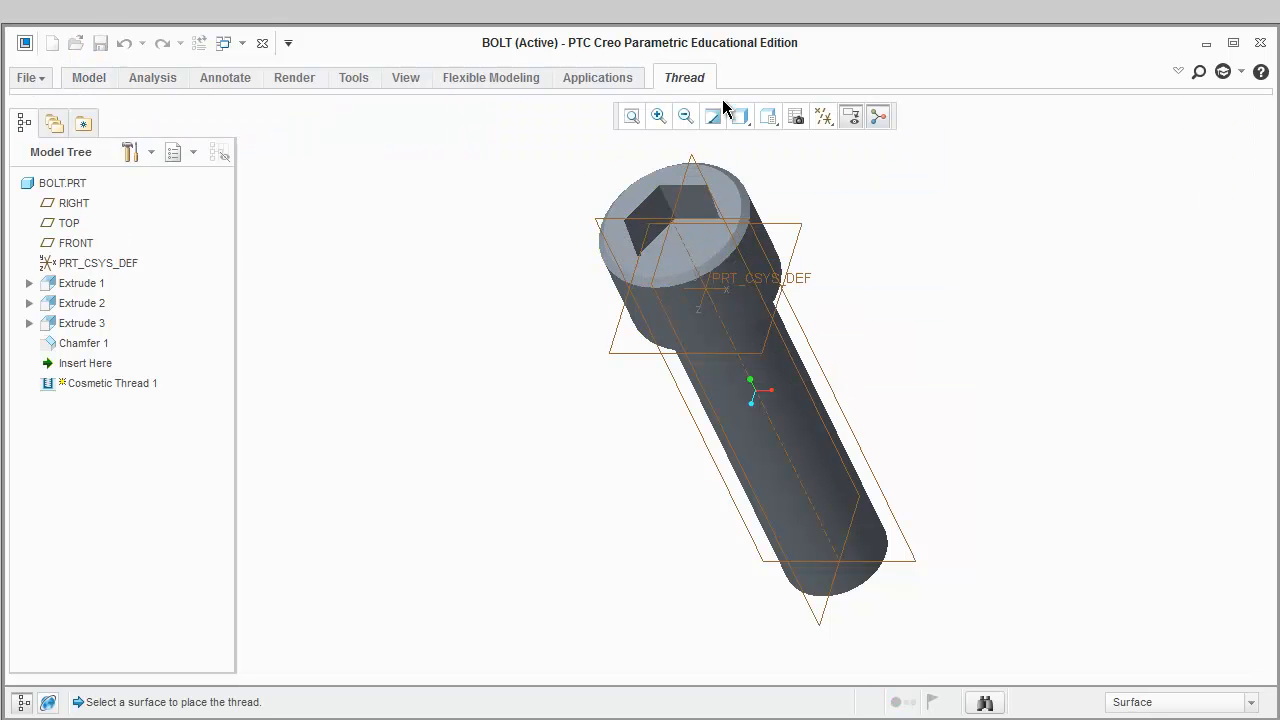
click(705, 78)
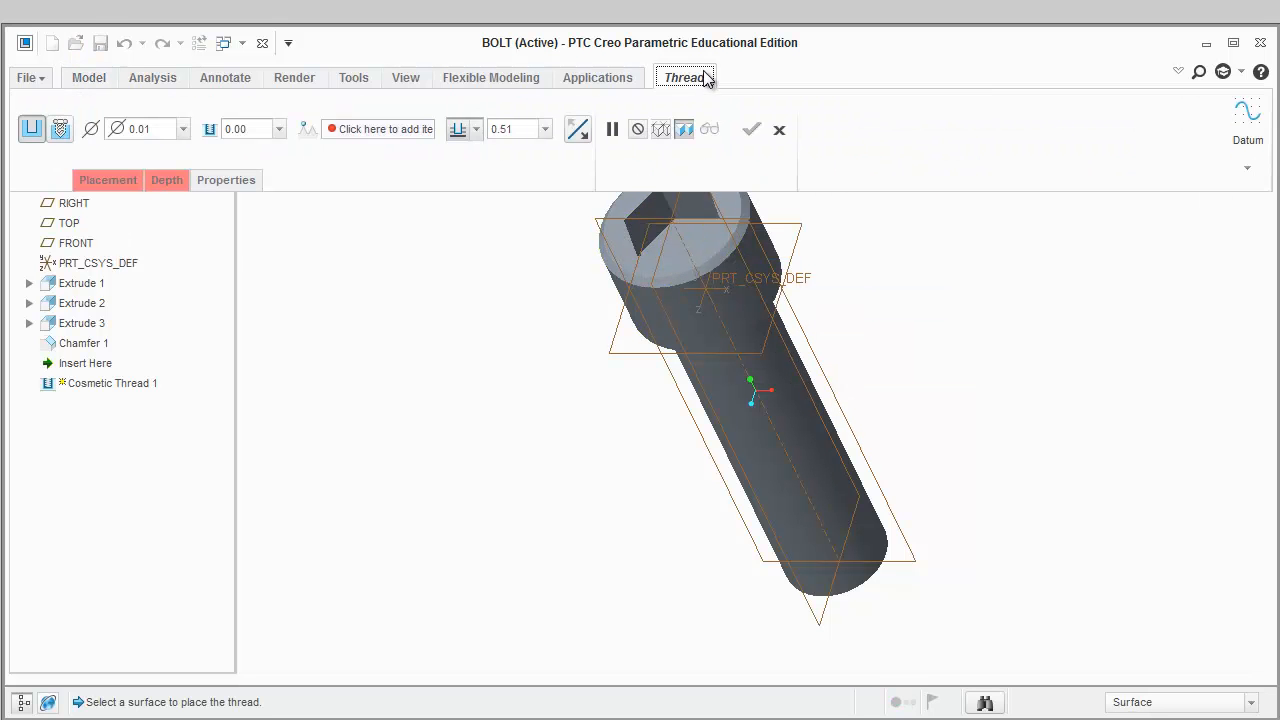
click(122, 182)
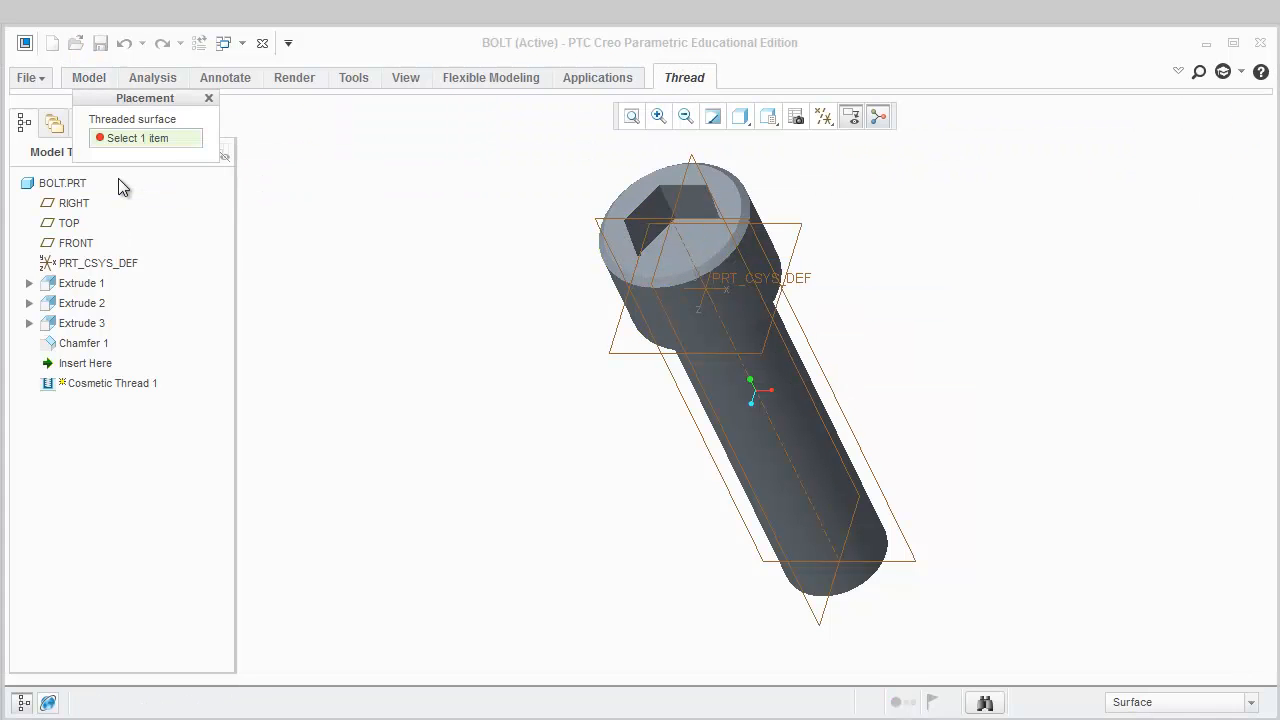
click(826, 520)
Start the thread from the shank's flat end face with a blind depth of 0.75
click(689, 78)
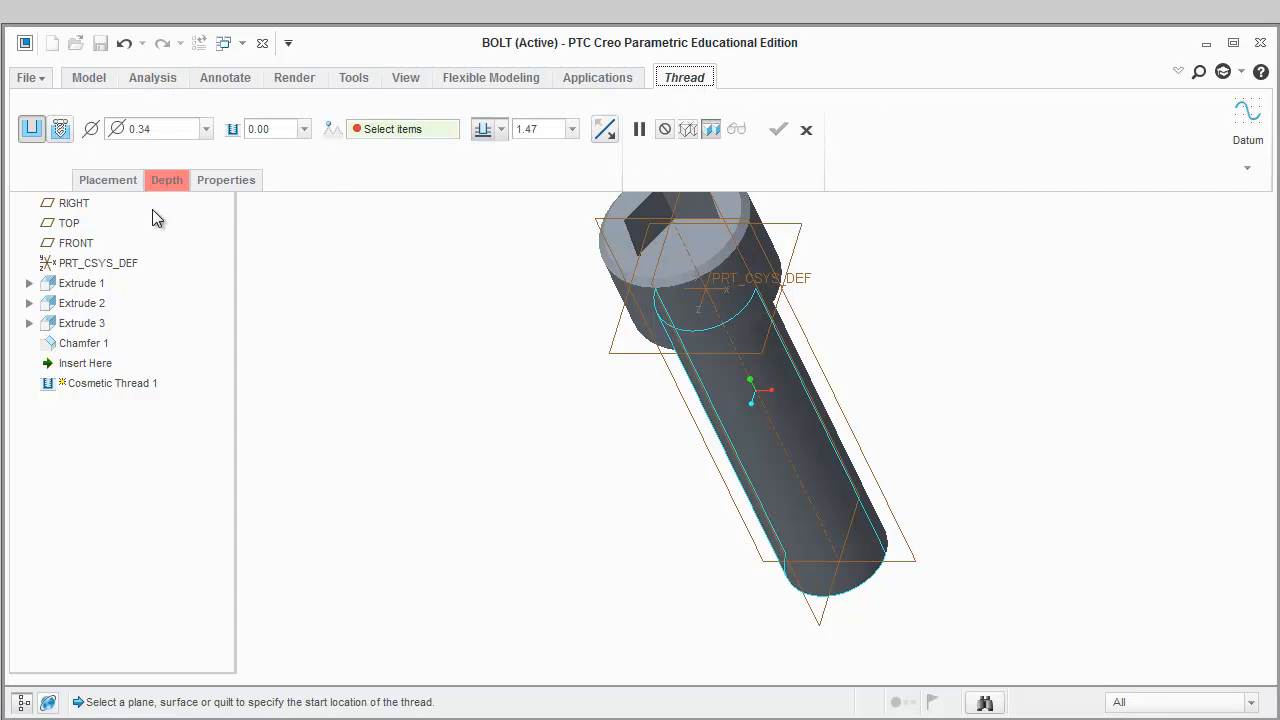
click(167, 180)
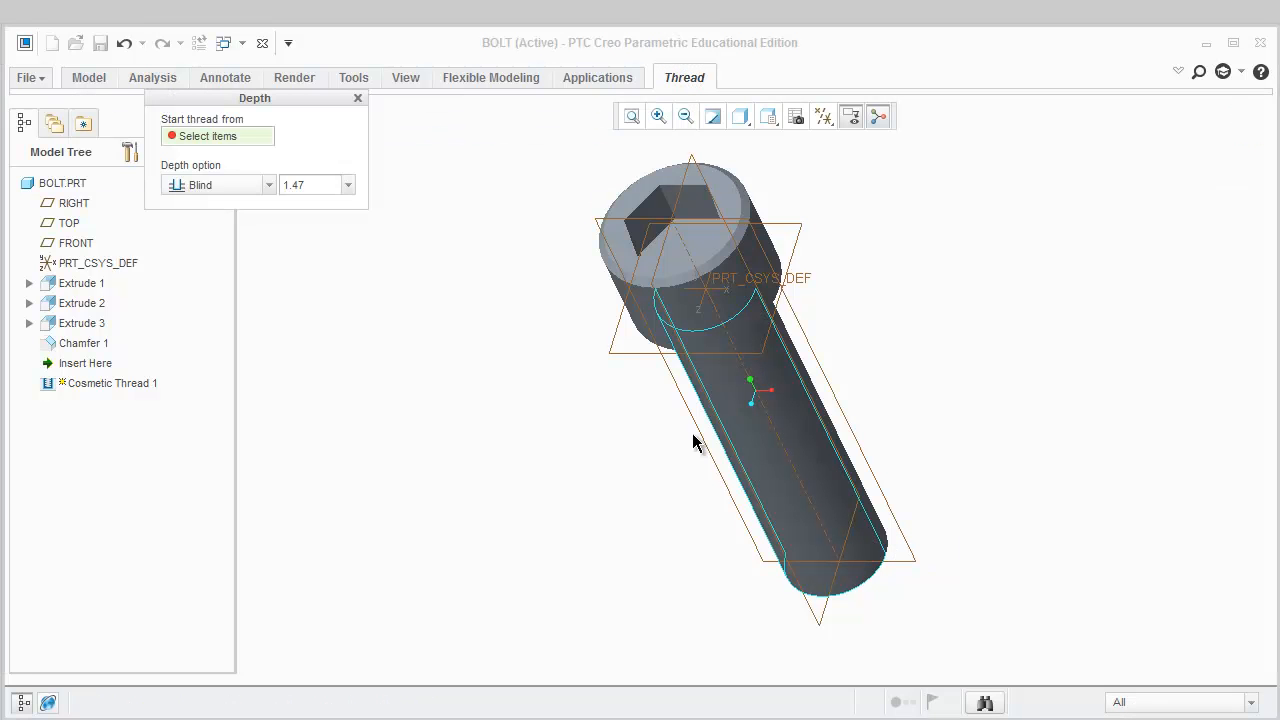
middle_drag(760, 442, 837, 571)
click(842, 575)
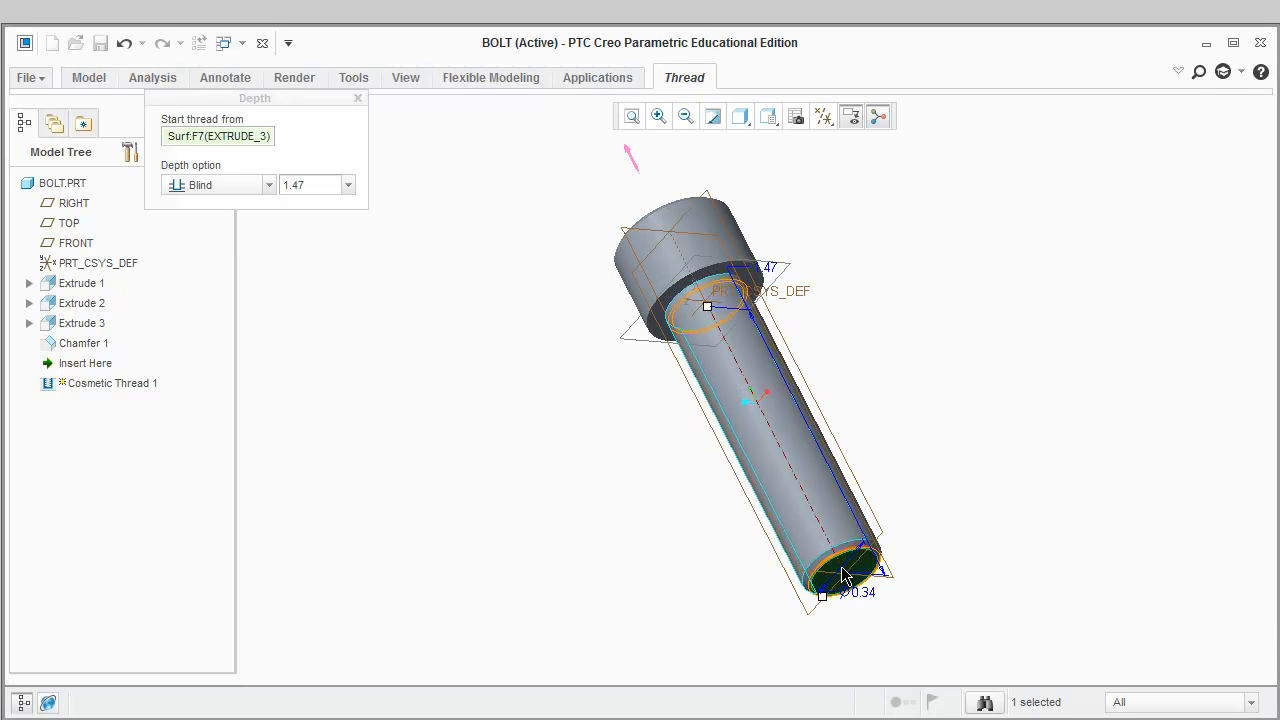
click(313, 182)
text(0.75)
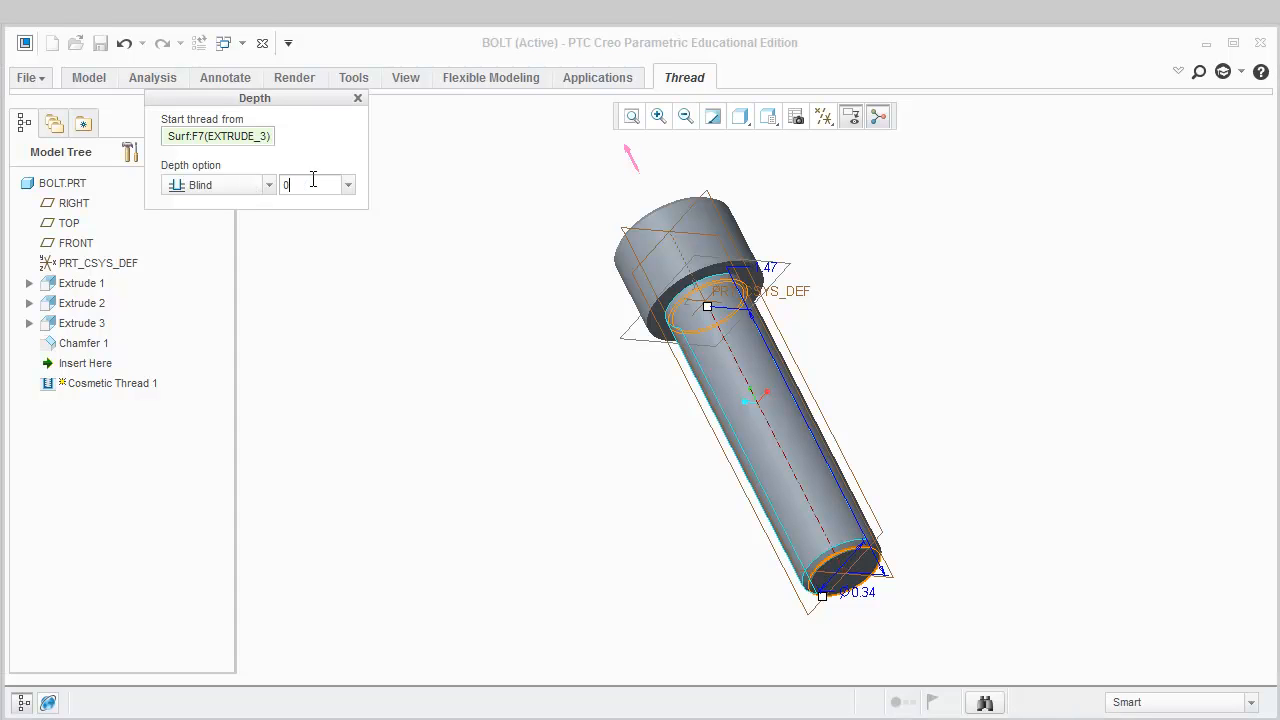
key(Return)
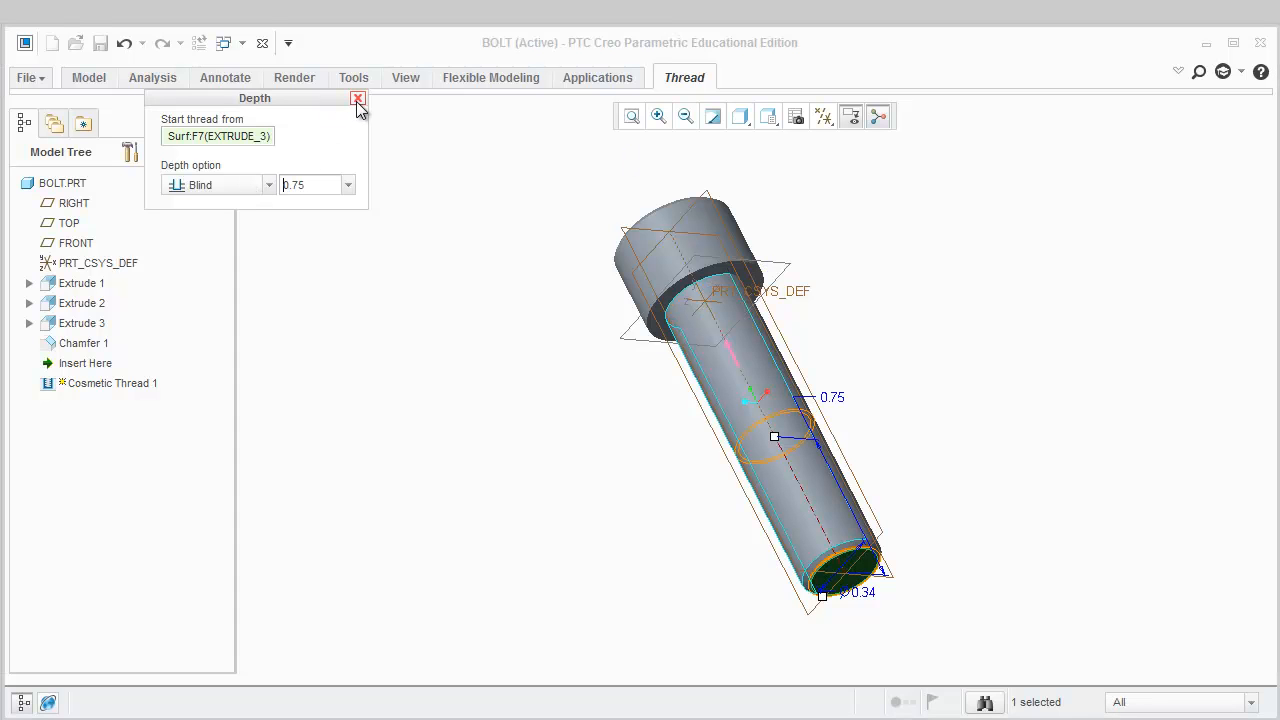
click(357, 98)
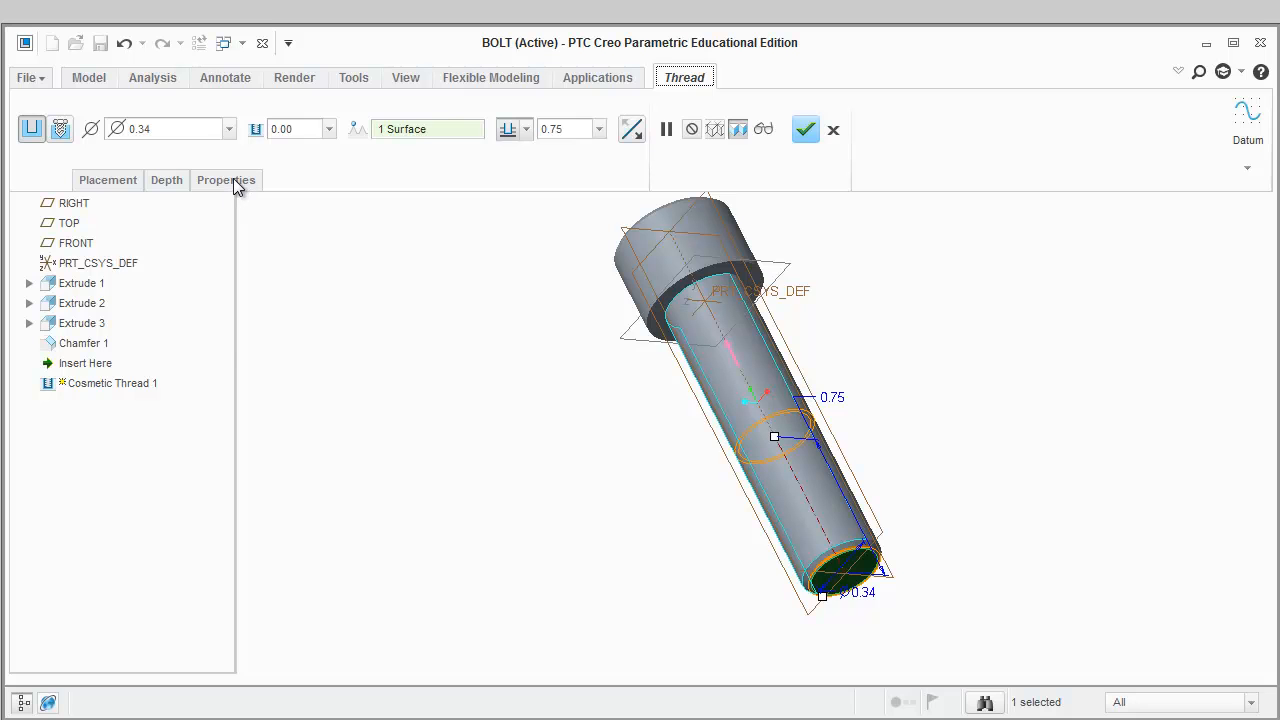
Set the thread's MAJOR_DIAMETER parameter to 0.31 and THREADS_PER_INCH to 24
click(233, 181)
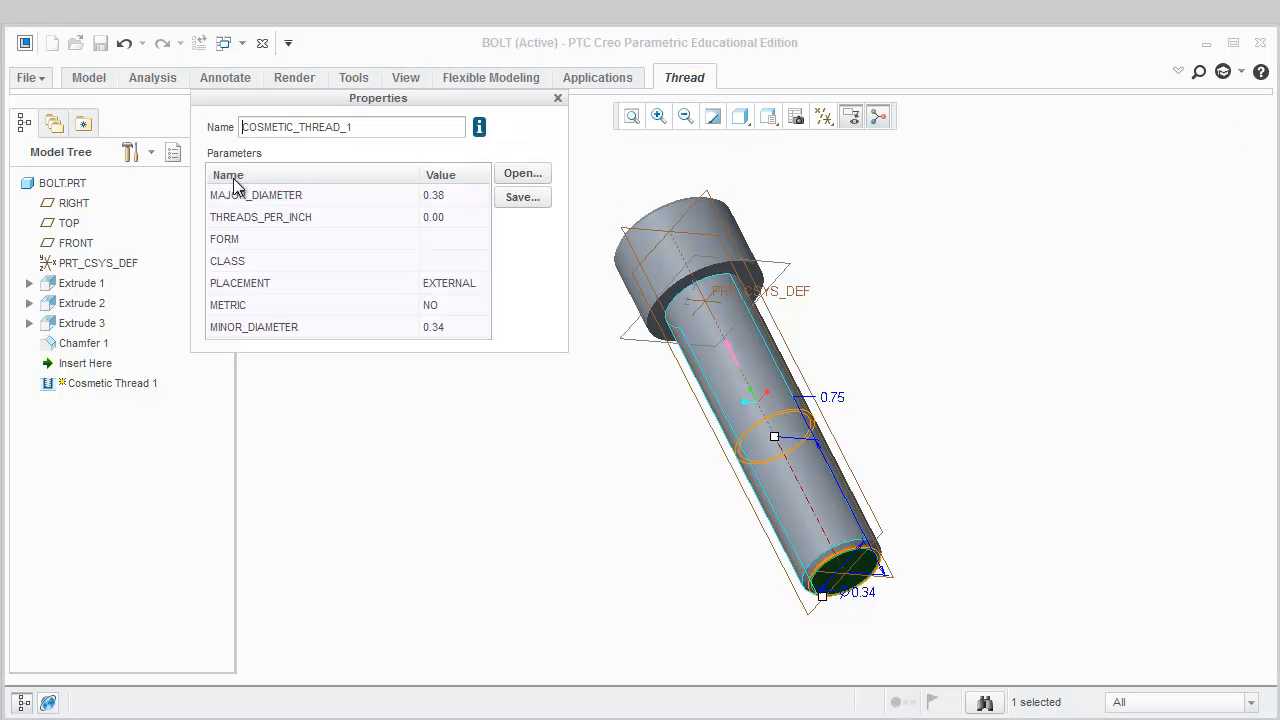
double_click(446, 196)
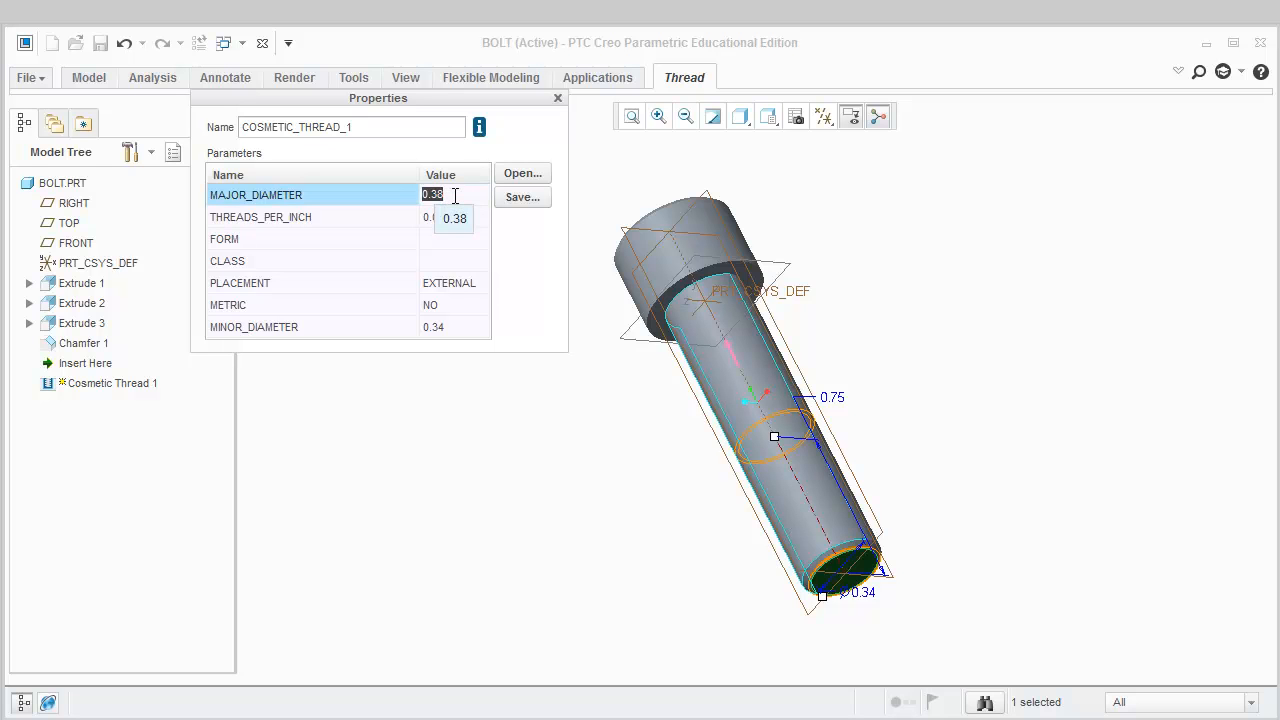
text(0.31)
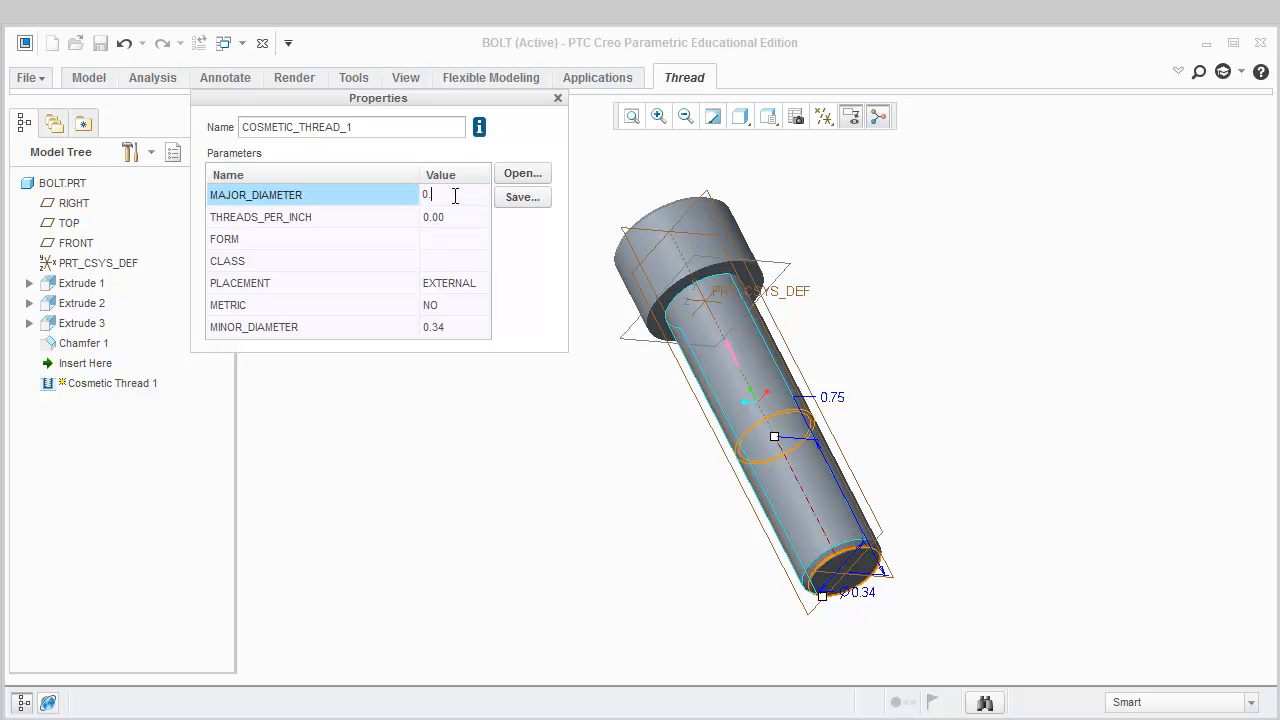
click(444, 220)
text(24)
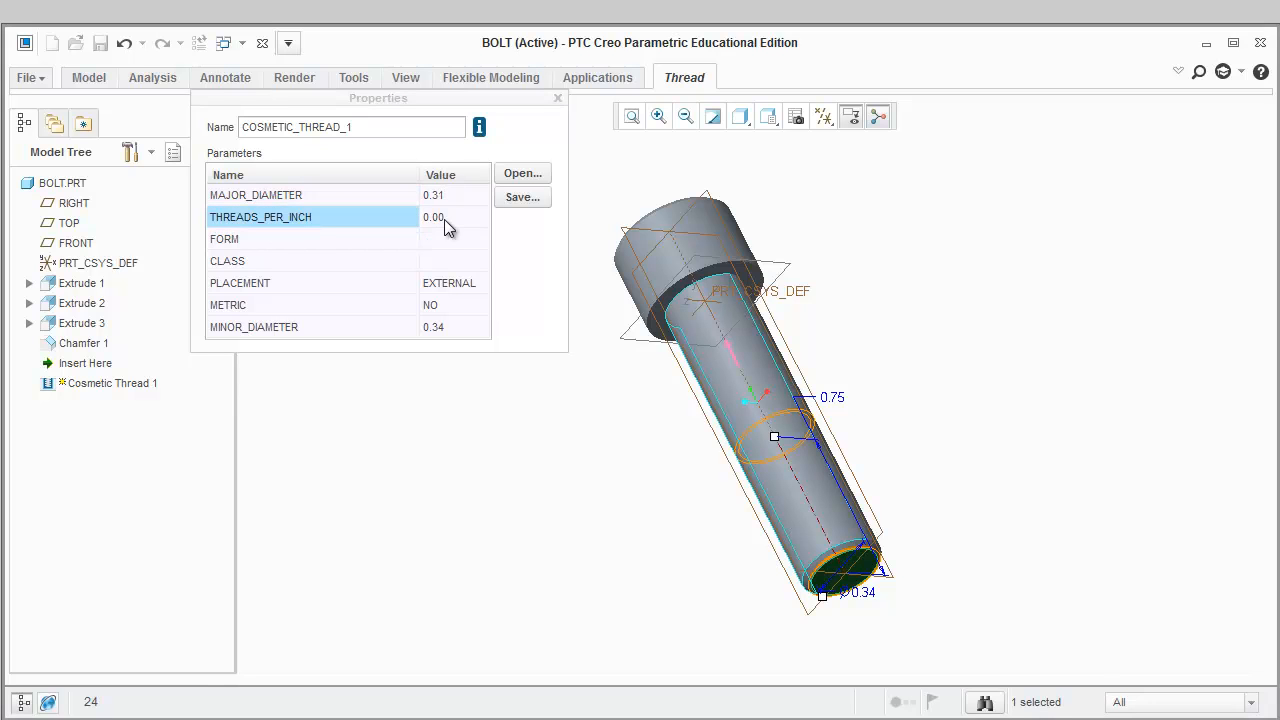
click(447, 215)
Set the thread's FORM to UNF and CLASS to 5, and complete the cosmetic thread
click(447, 237)
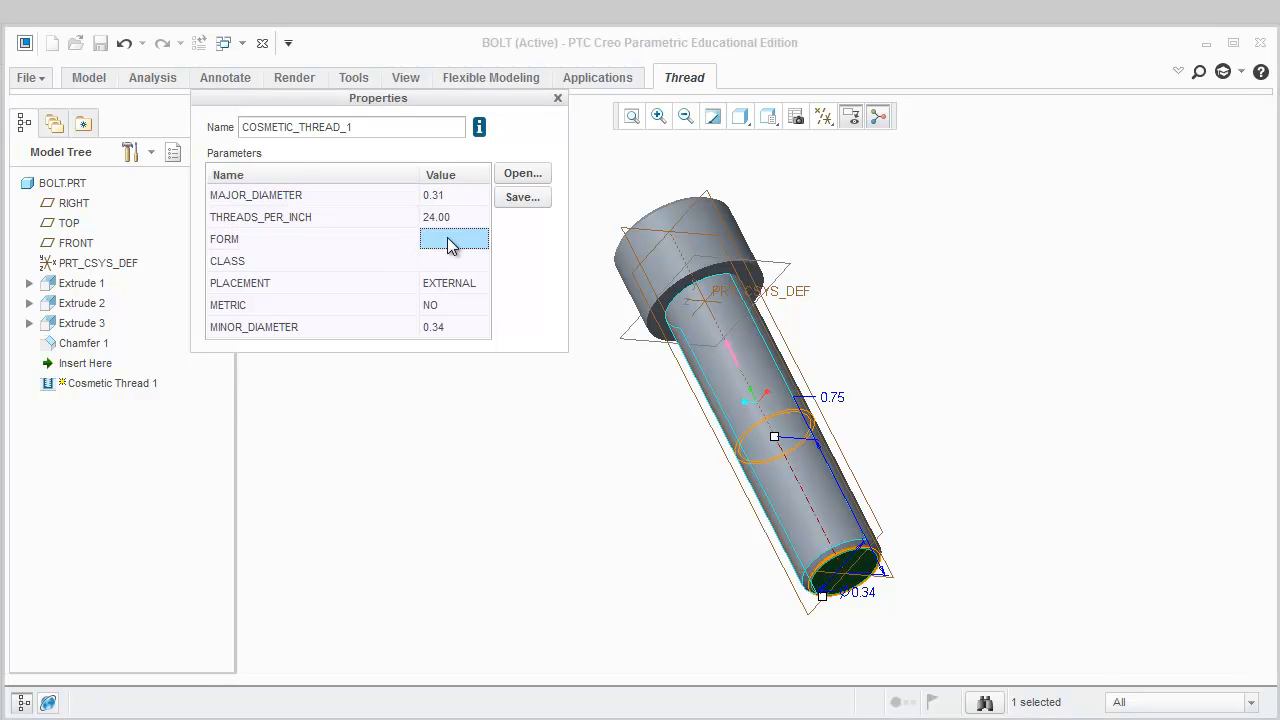
text(UNF)
click(444, 260)
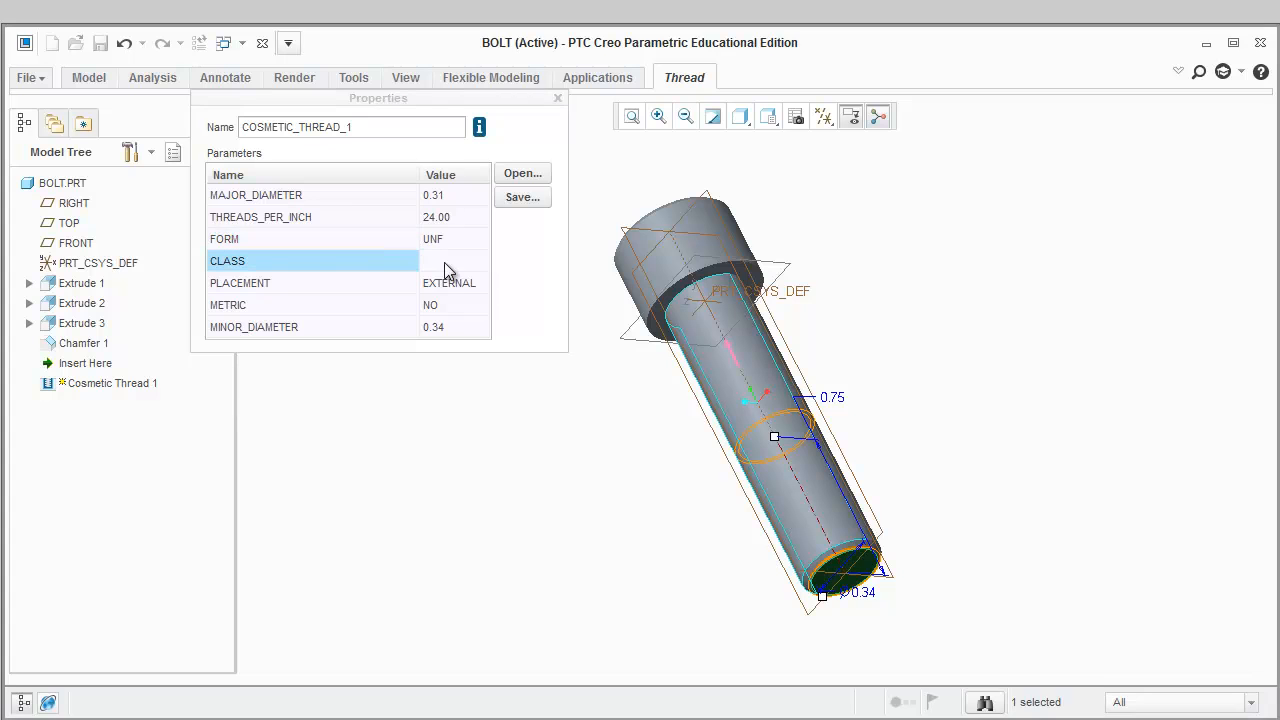
text(5)
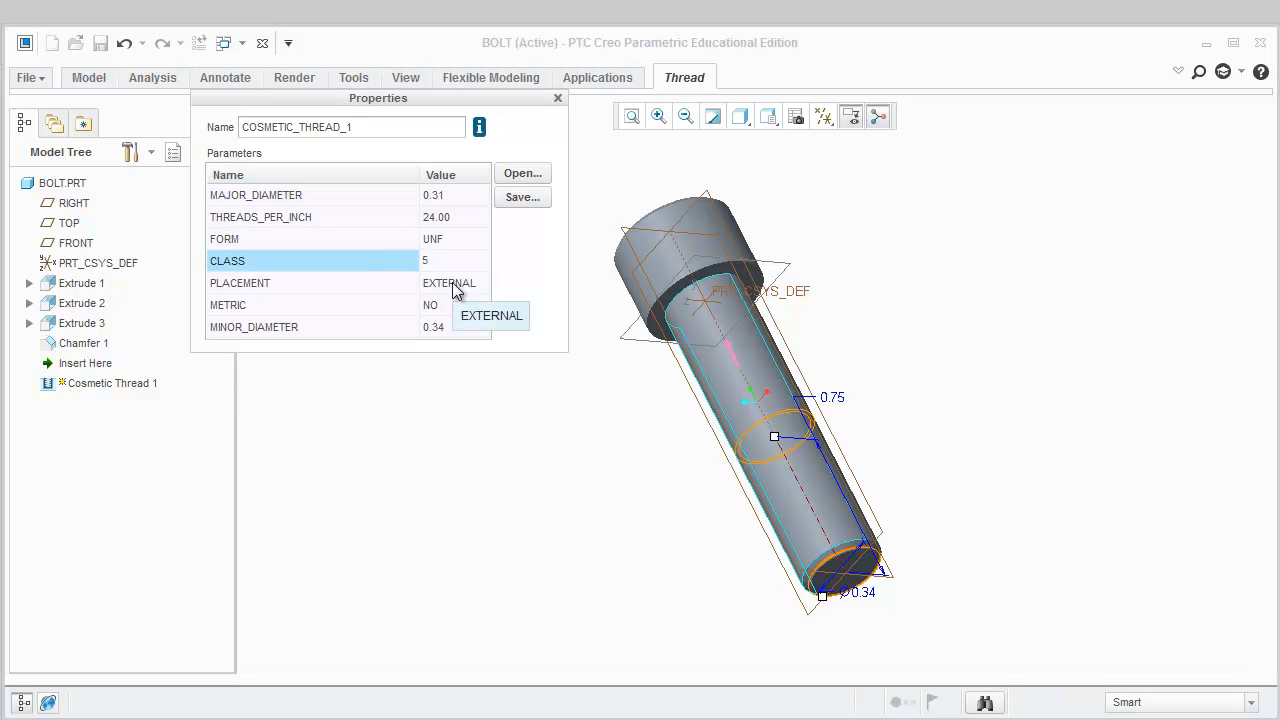
click(559, 99)
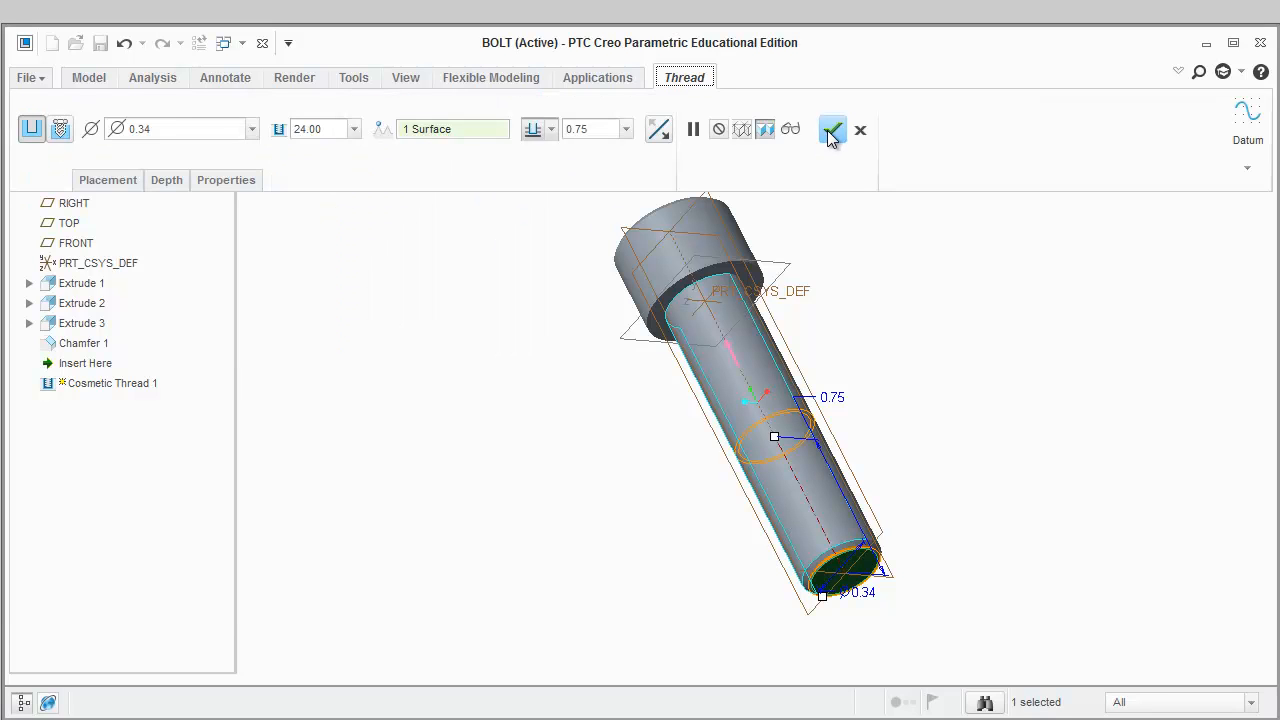
click(832, 138)
Return the bolt to the standard orientation and save the part
click(769, 118)
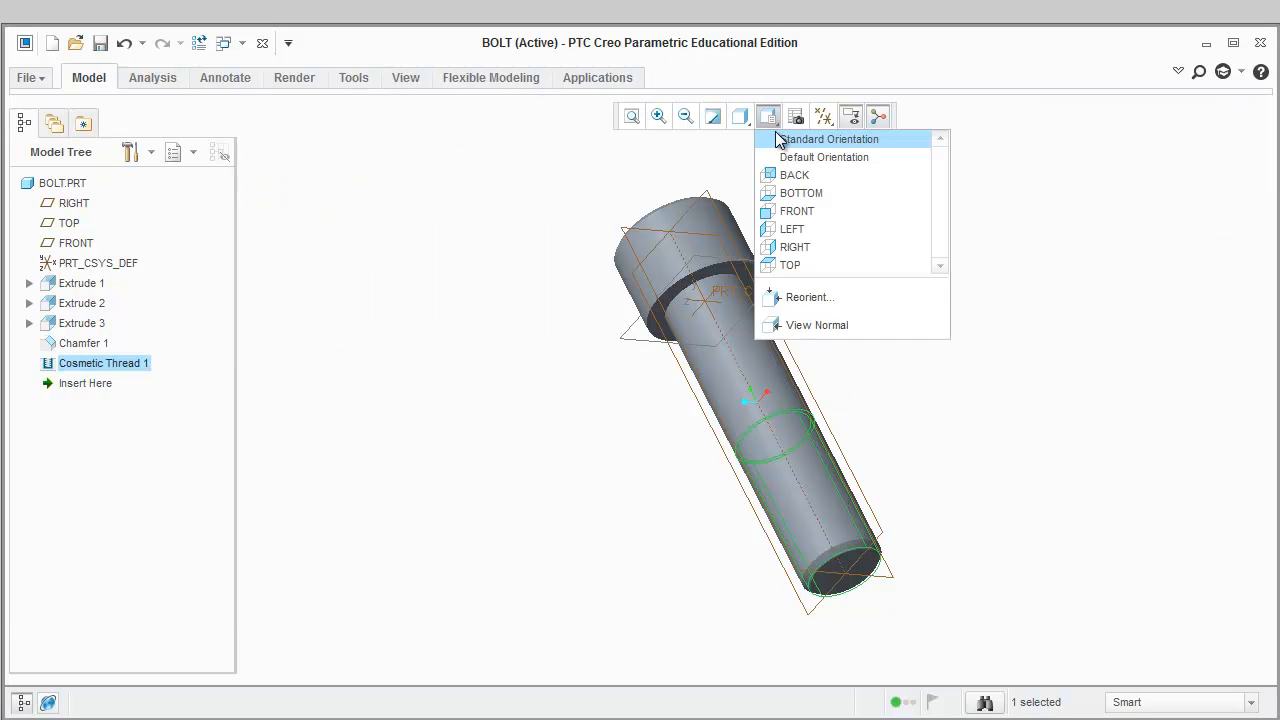
click(778, 140)
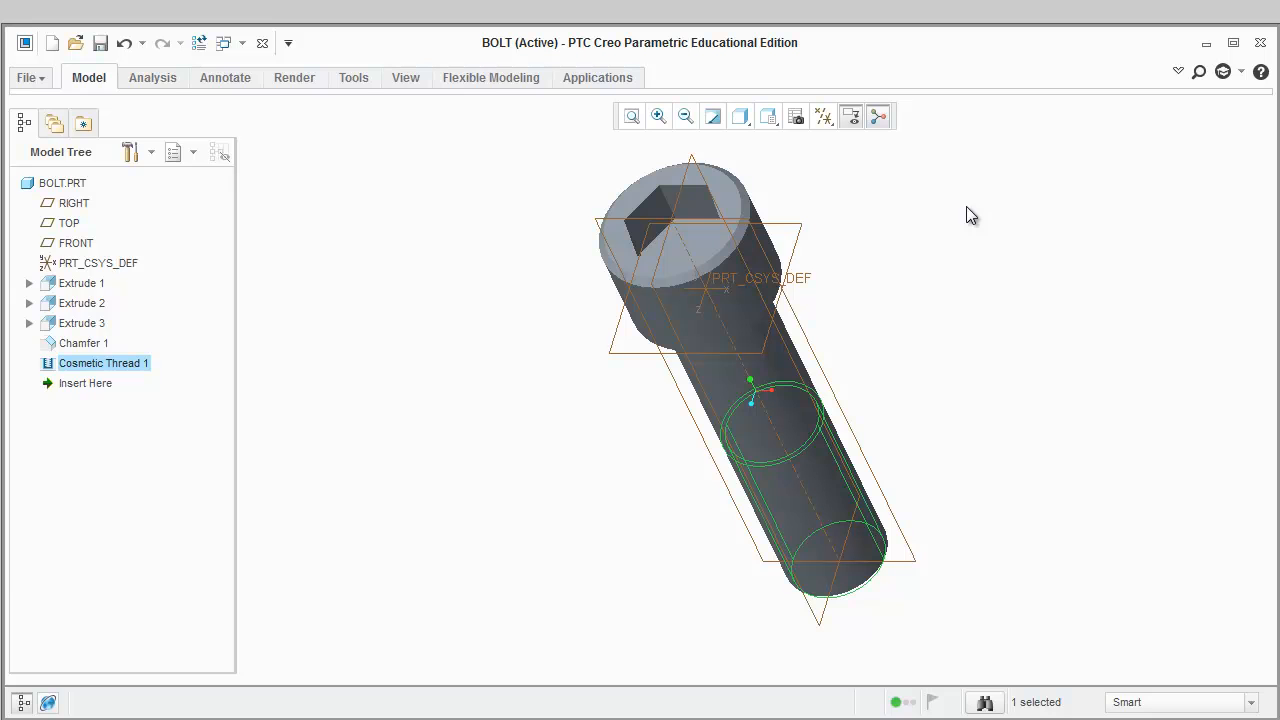
click(28, 77)
click(64, 190)
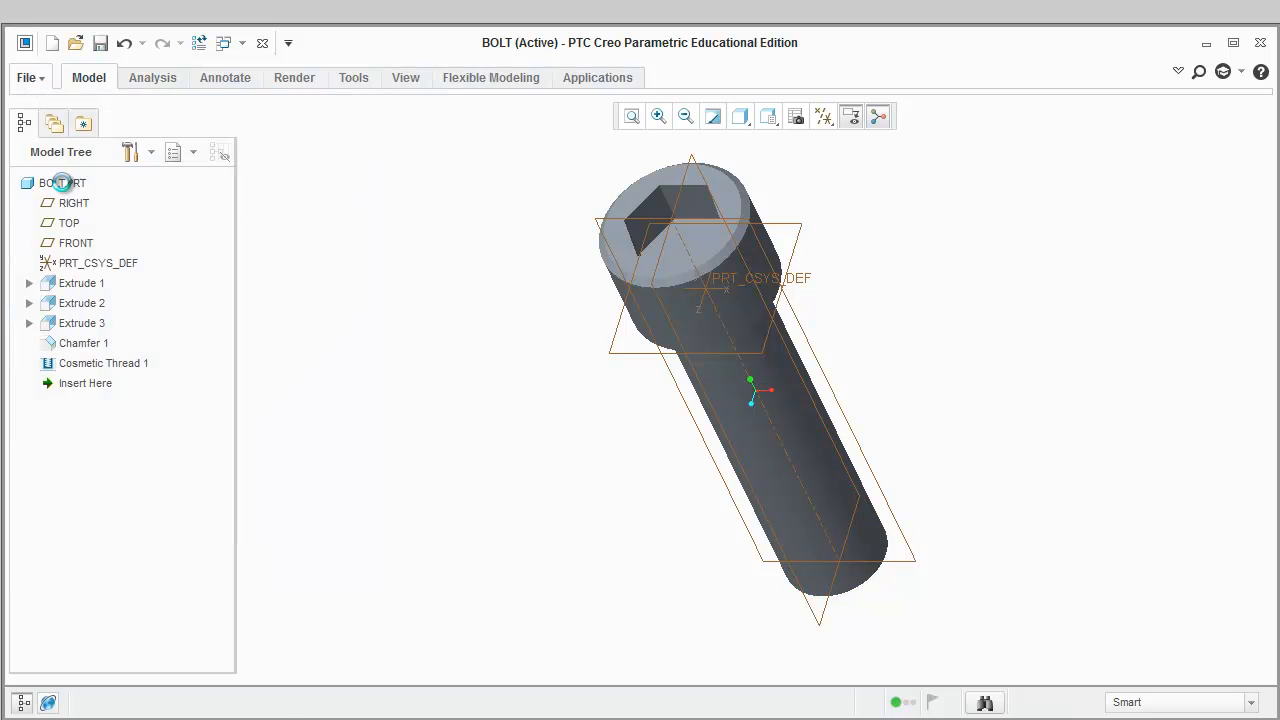